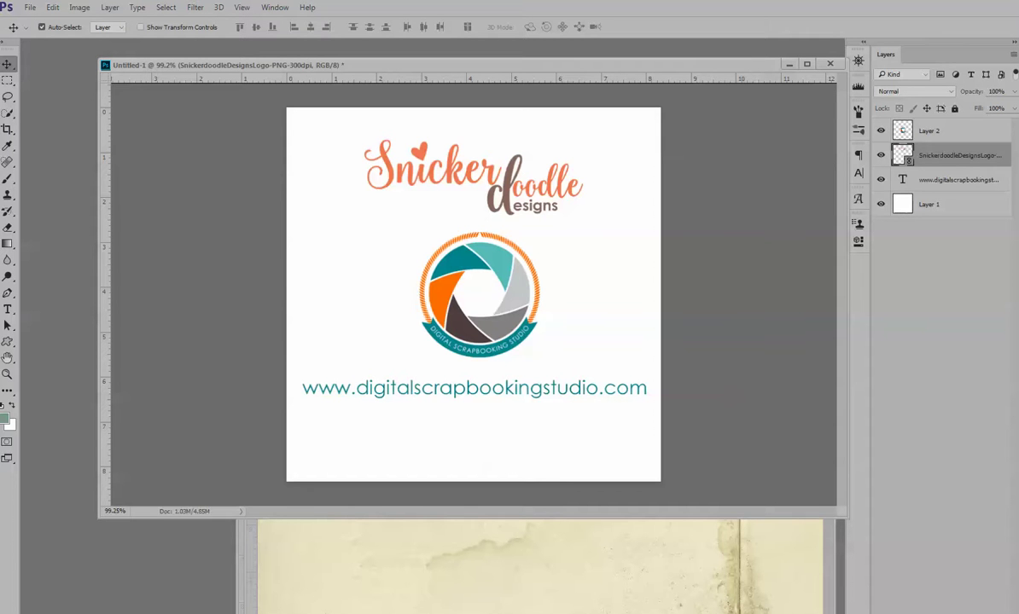
Close the Untitled-1 logo document without saving its changes
drag(830, 69, 738, 88)
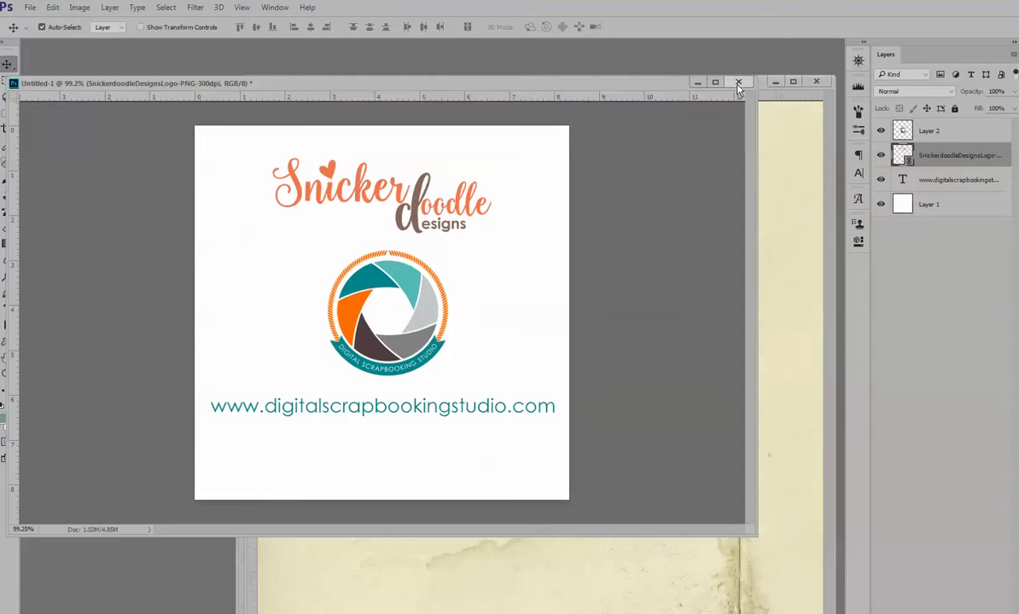
click(738, 86)
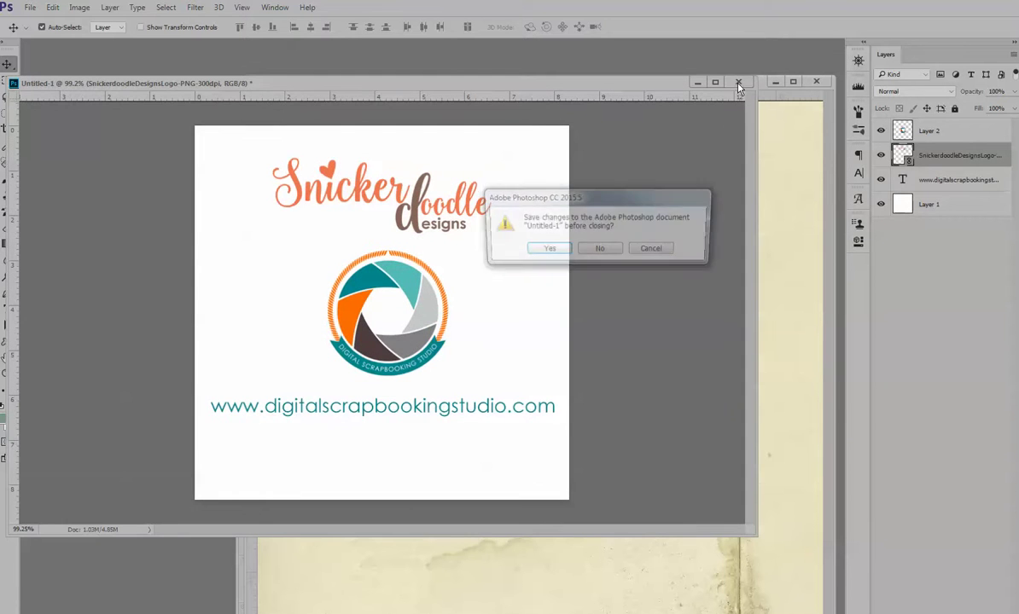
click(602, 251)
In sd-grungy-stained01-1.jpg, make the green Layer 1 visible and toggle the texture layer above it off and back on
drag(669, 89, 667, 50)
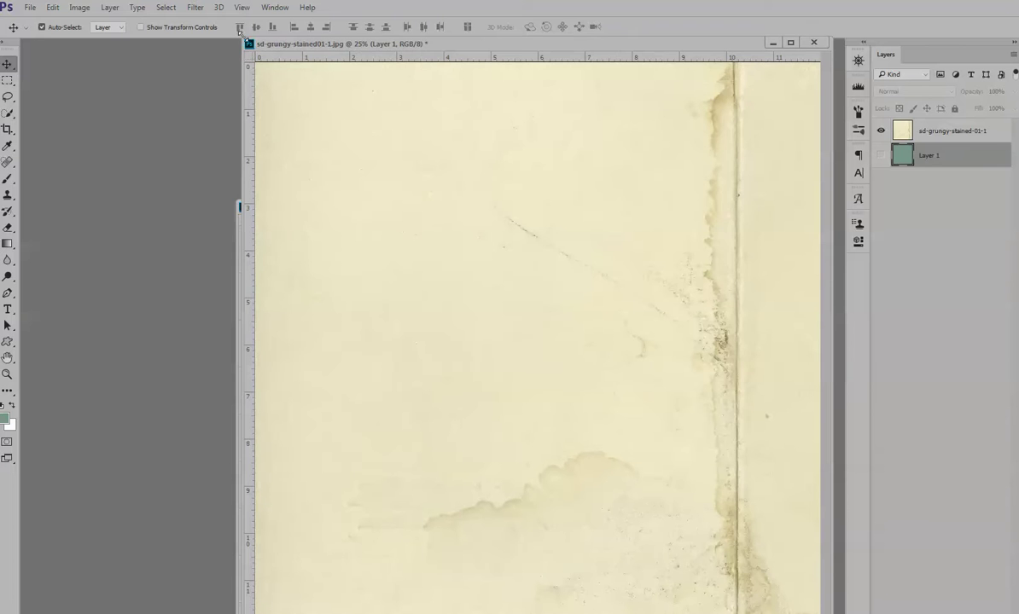
drag(349, 44, 373, 106)
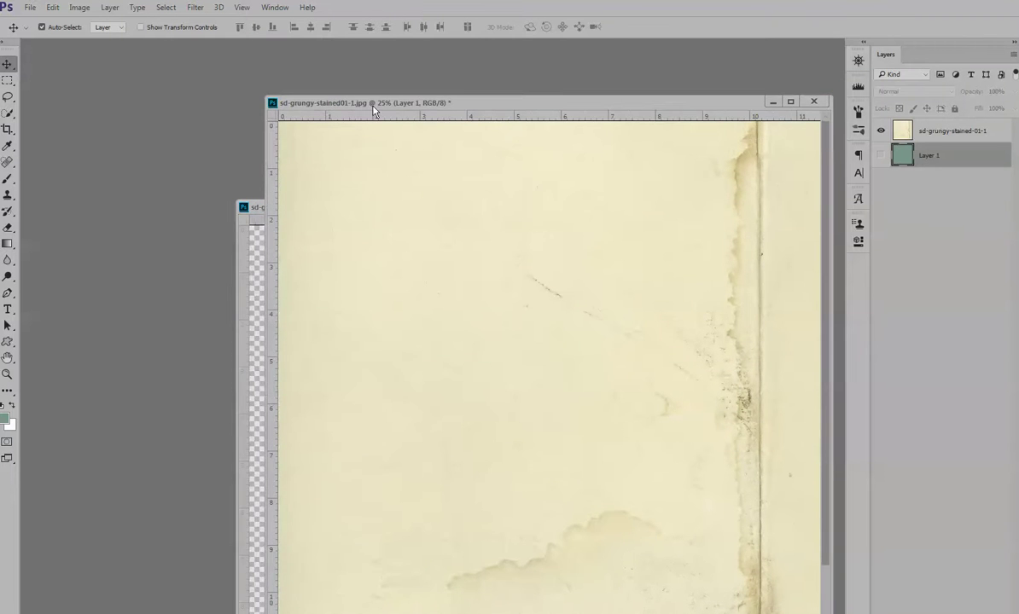
drag(438, 101, 432, 64)
key(ctrl+0)
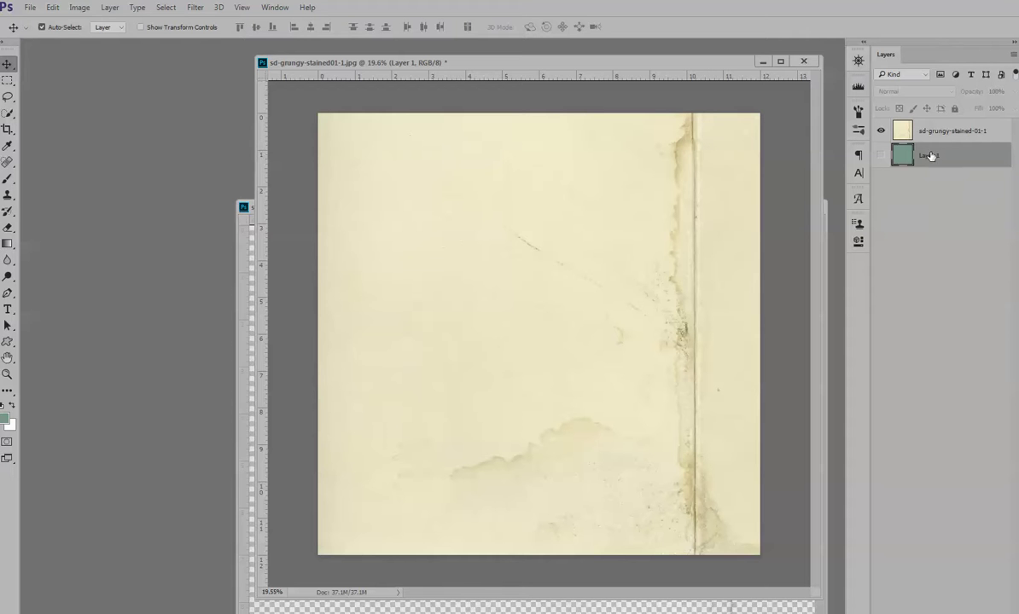
click(880, 131)
click(881, 154)
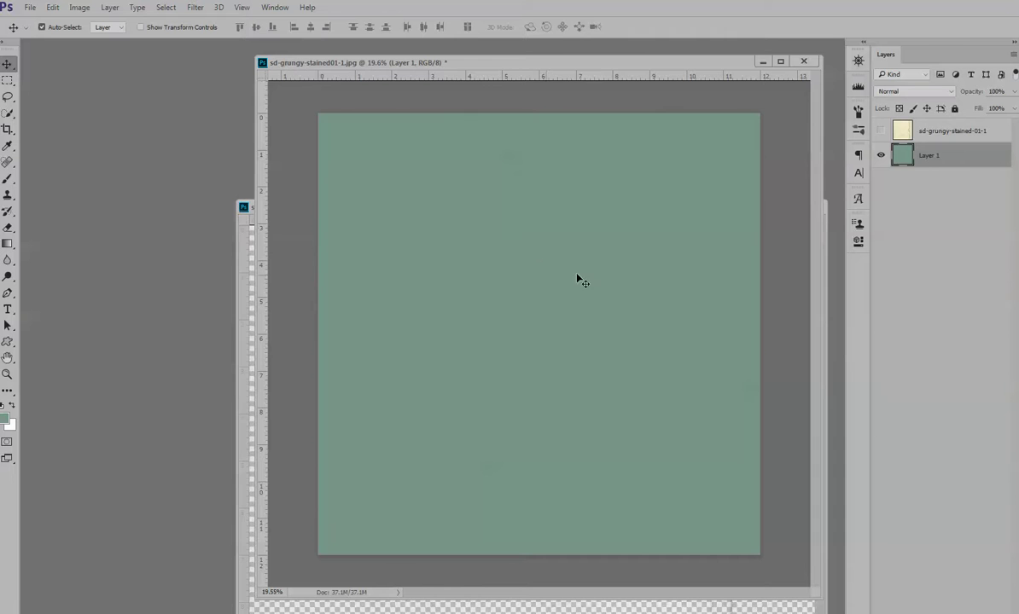
click(881, 131)
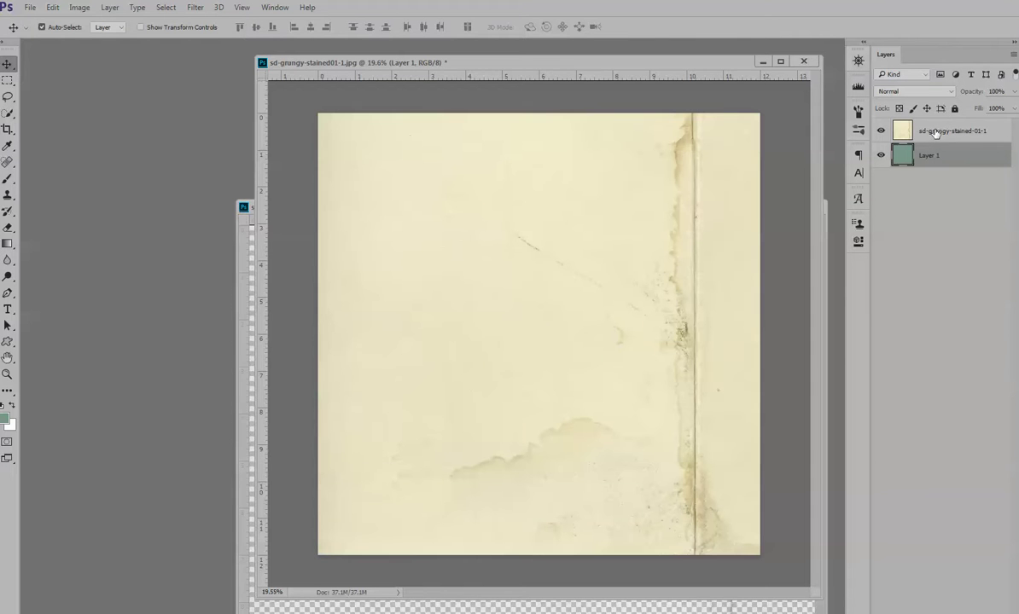
click(906, 91)
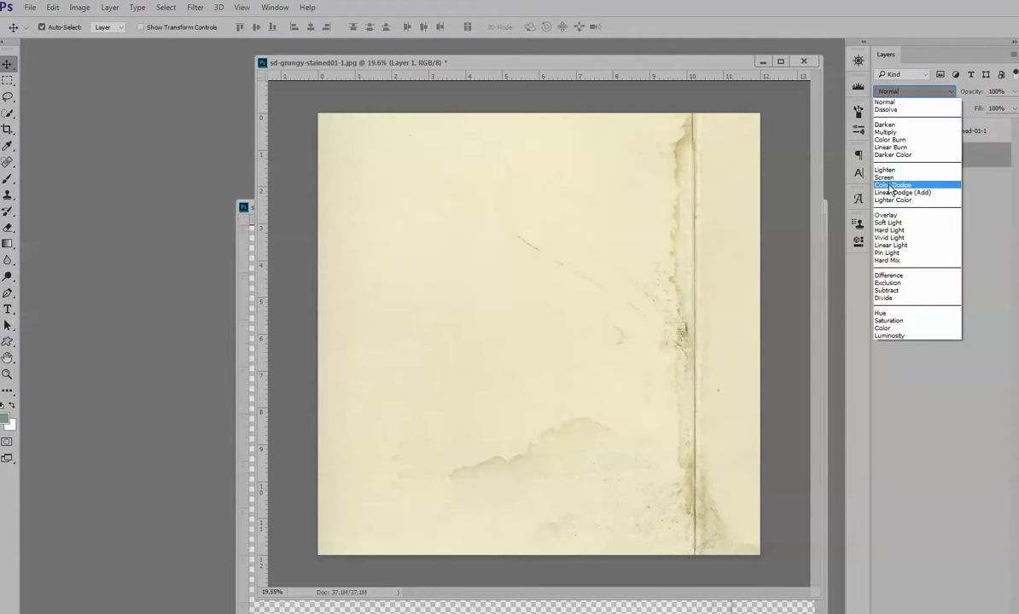
click(886, 215)
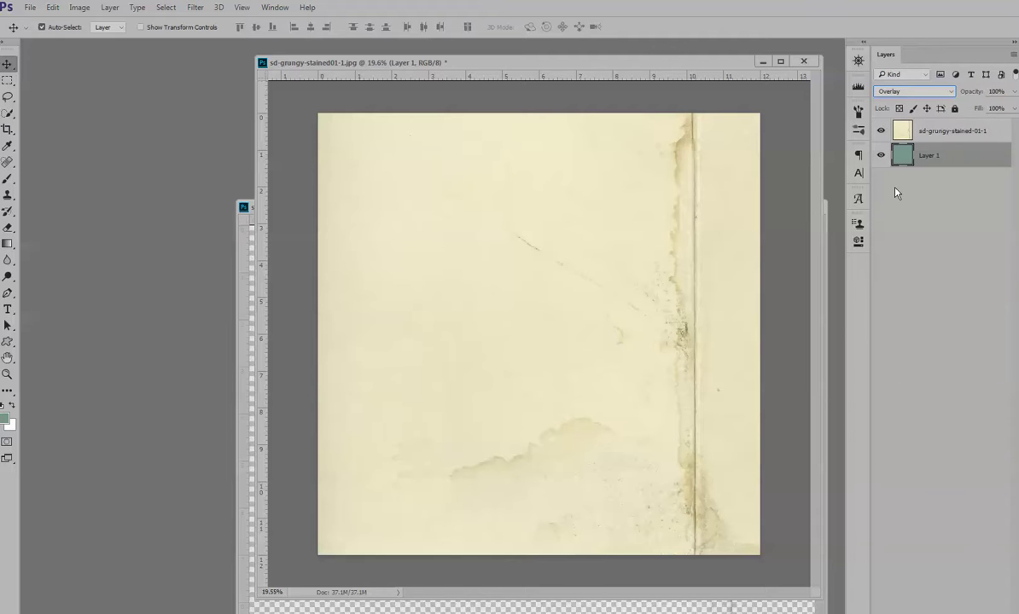
click(907, 91)
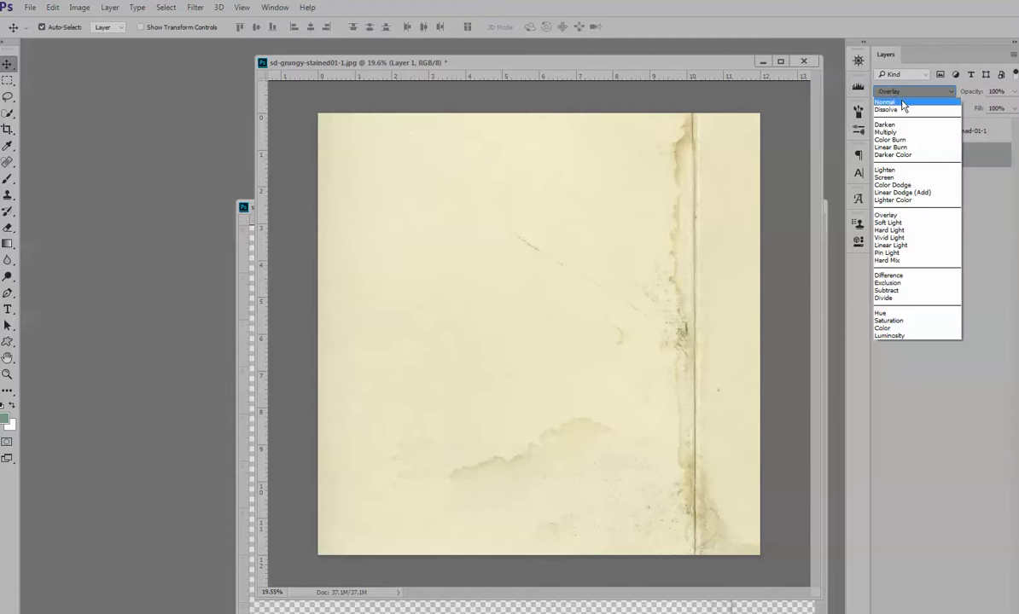
click(908, 97)
Set the blend mode of the sd-grungy-stained-01-1 texture layer to Overlay
click(910, 95)
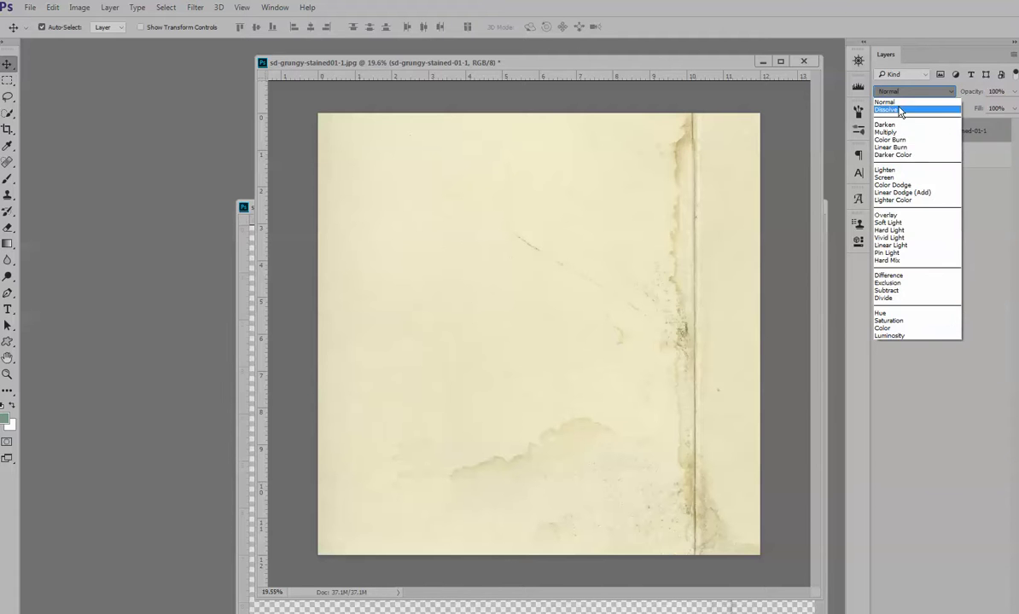
click(885, 216)
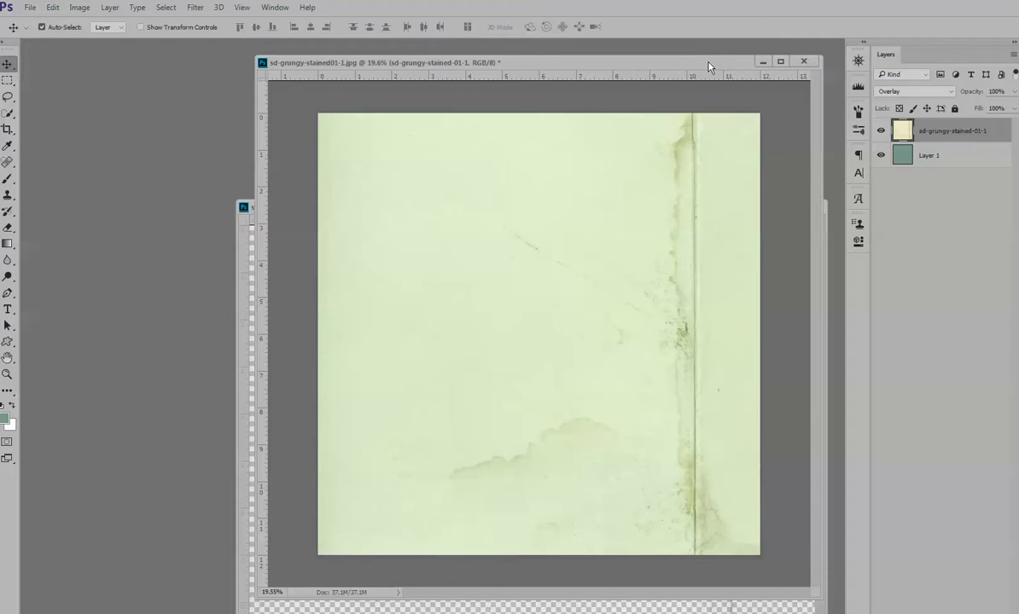
Bring sd-grungy-stained-trans-01-1.png forward, fit its whole canvas in view and arrange it beside the JPG document
drag(709, 61, 557, 76)
drag(725, 202, 731, 71)
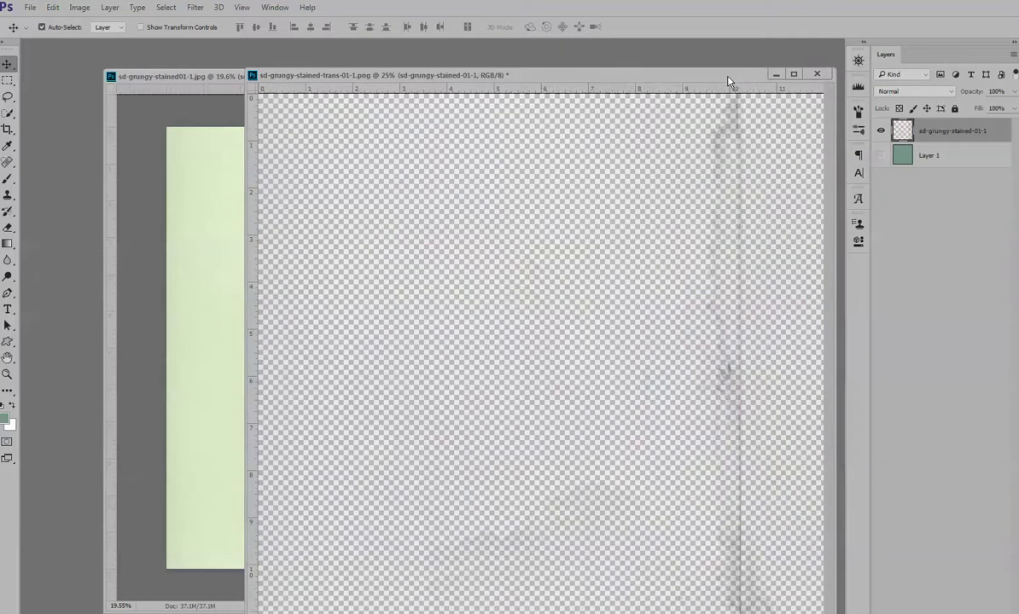
scroll(709, 160, down, 3)
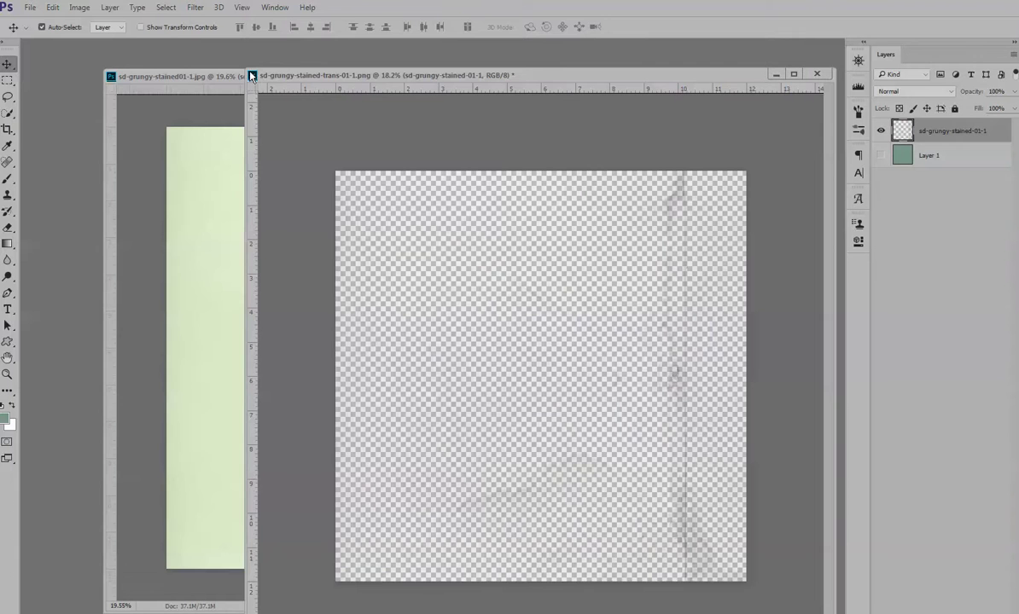
drag(250, 76, 311, 167)
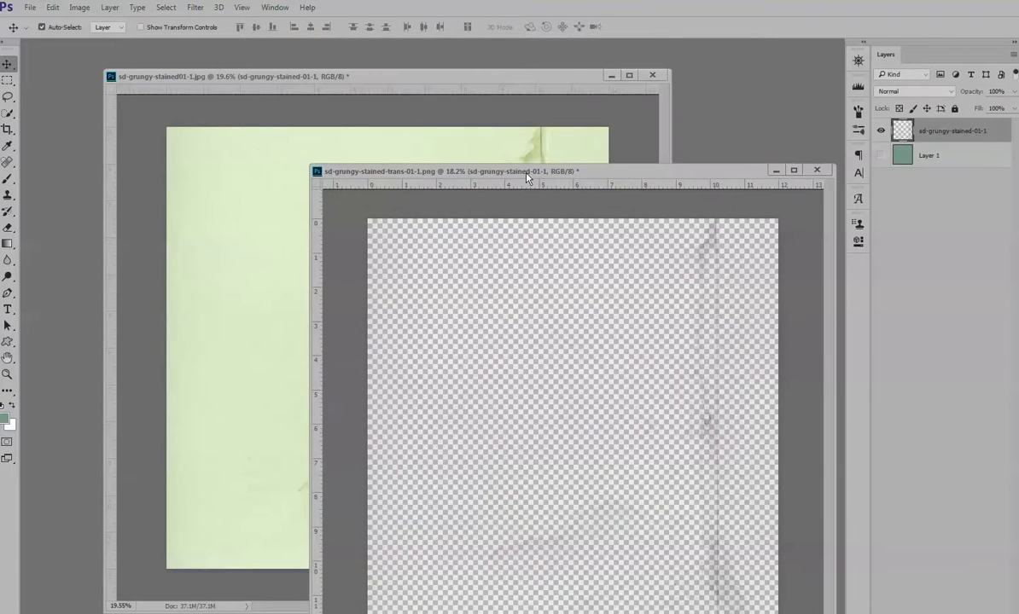
drag(564, 171, 564, 73)
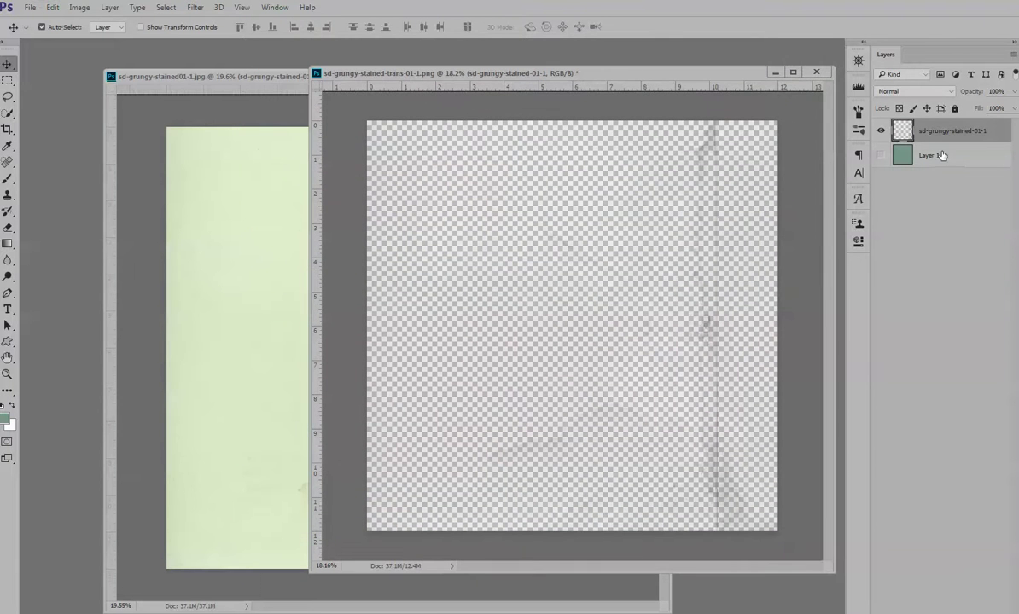
Show Layer 1 beneath the transparent texture, set the texture layer to Overlay and toggle its visibility to compare
click(881, 155)
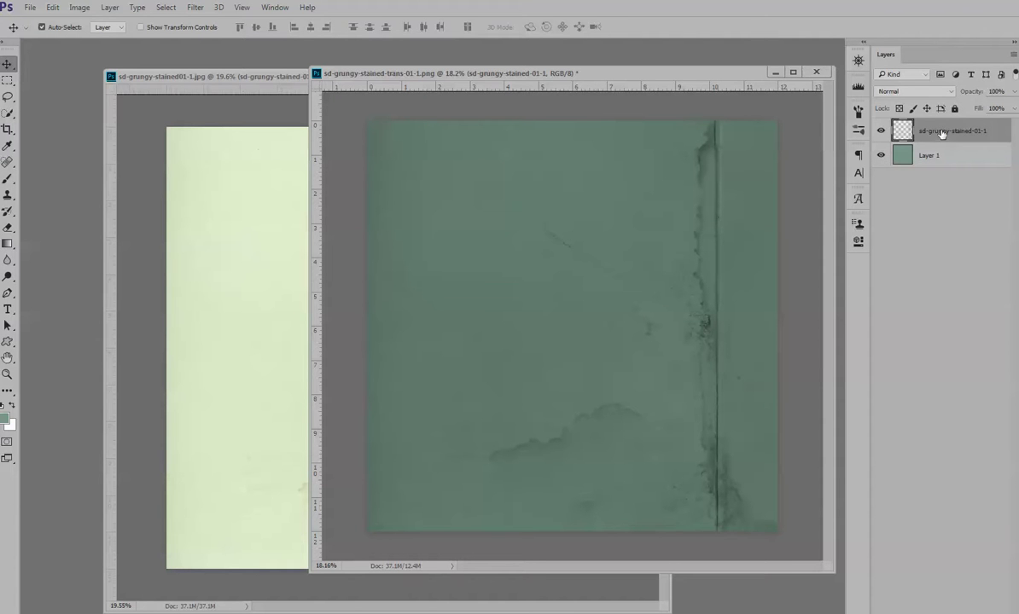
click(909, 92)
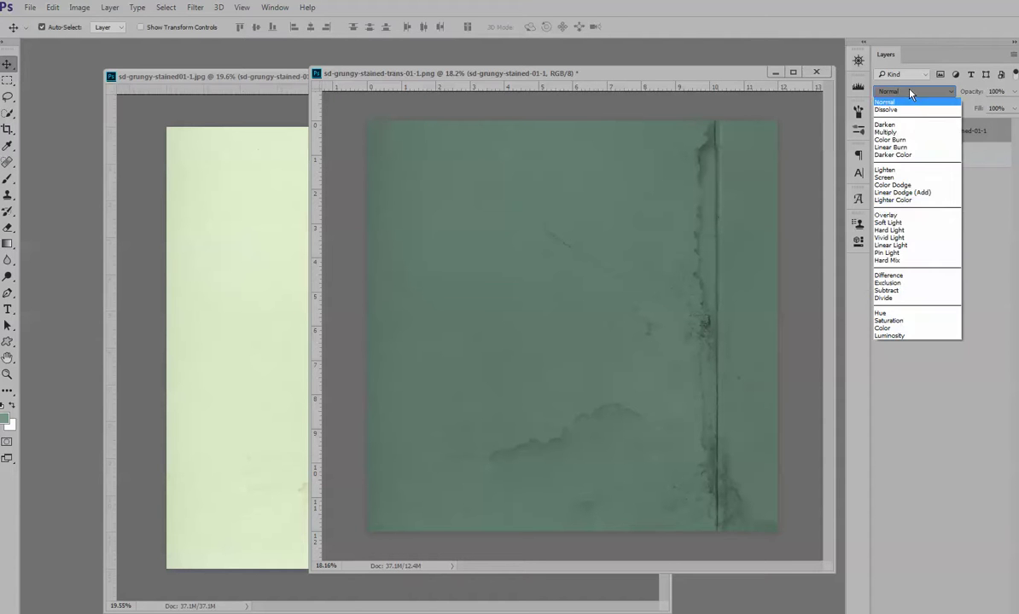
click(888, 215)
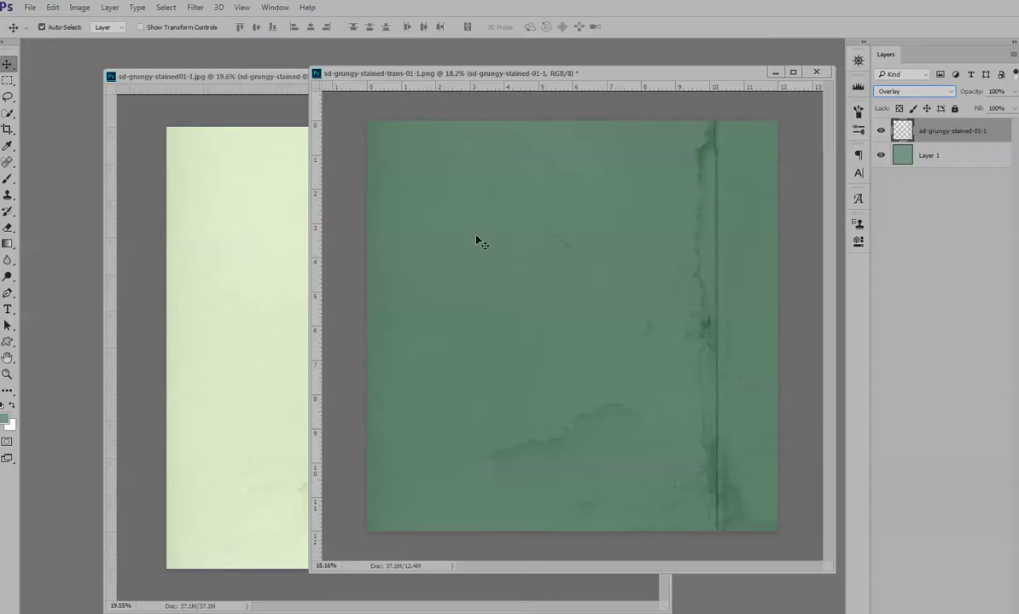
click(882, 131)
click(882, 131)
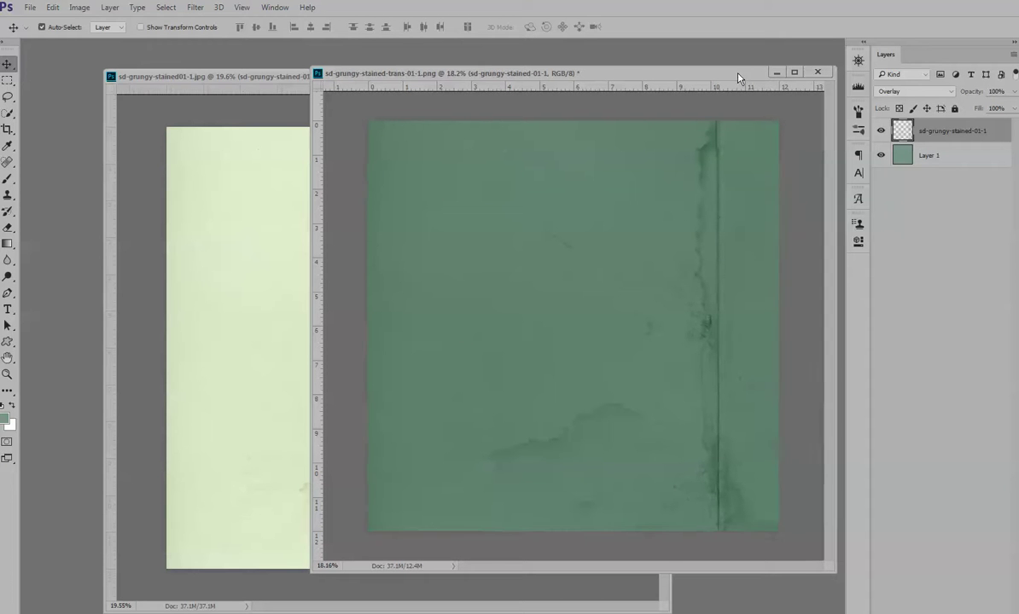
Rearrange the two documents, then hide Layer 1 in the transparent PNG and reset its texture layer to Normal blending
drag(688, 69, 693, 69)
drag(289, 82, 229, 68)
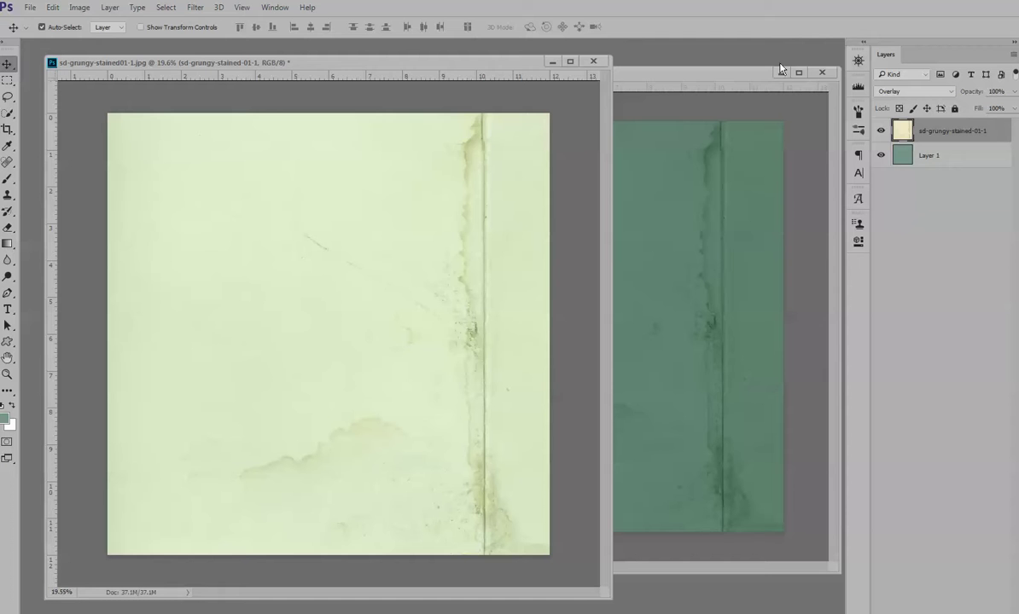
click(702, 73)
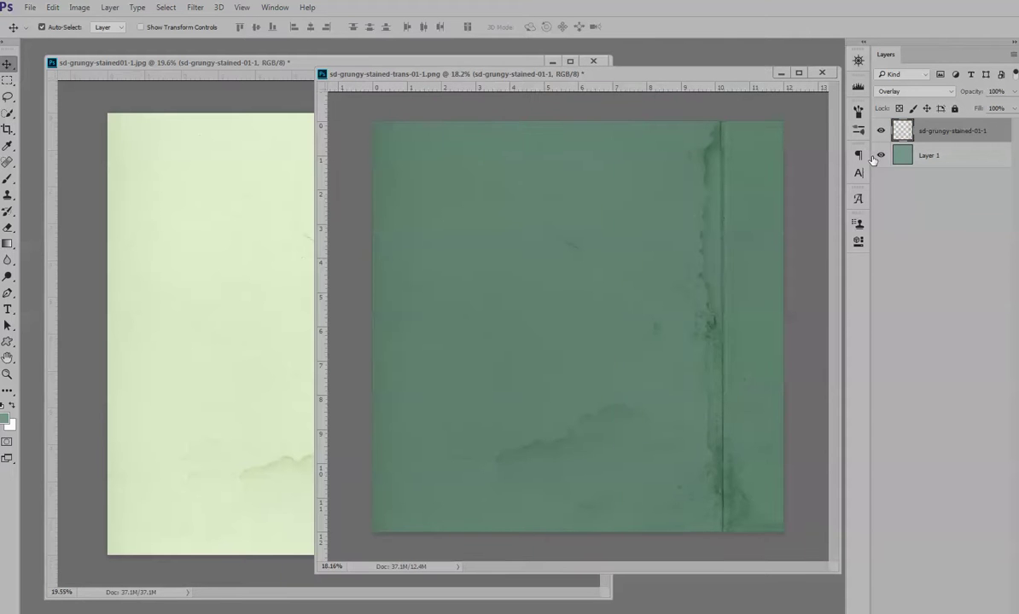
click(880, 154)
click(897, 92)
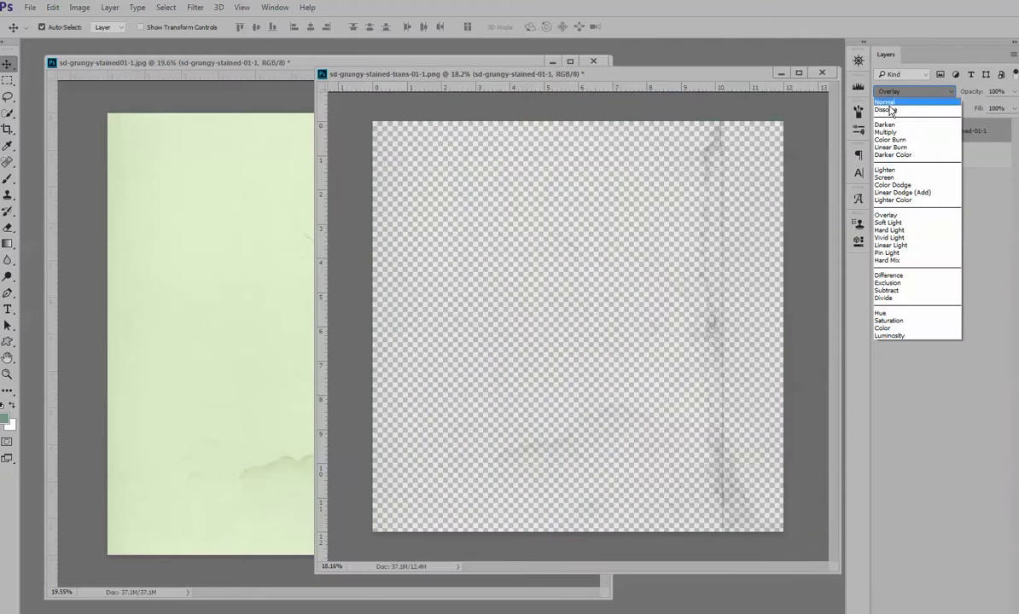
click(892, 95)
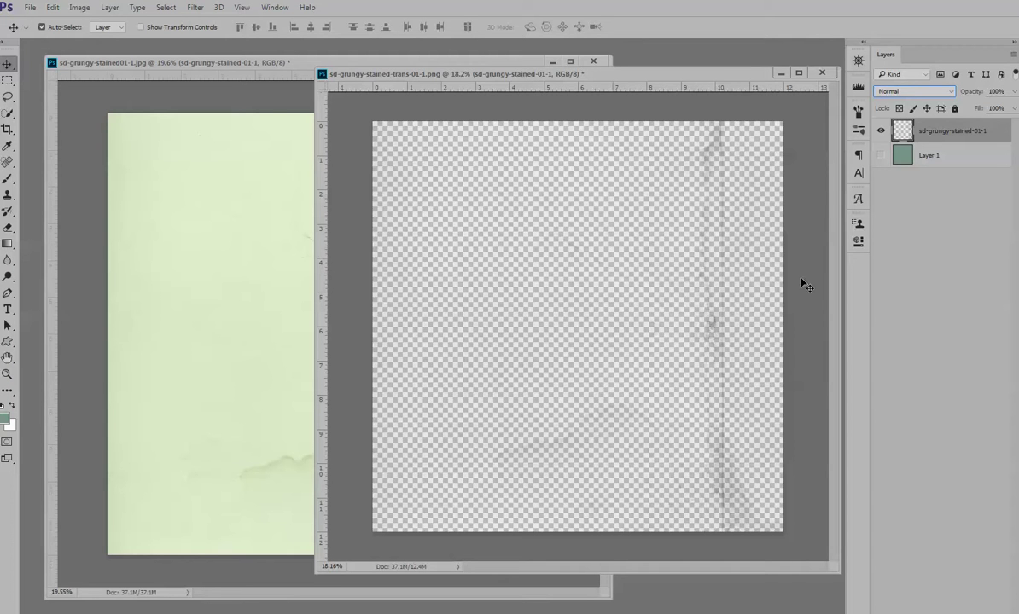
Show Layer 1 in the transparent PNG again and set its texture layer's blend mode to Overlay
click(881, 155)
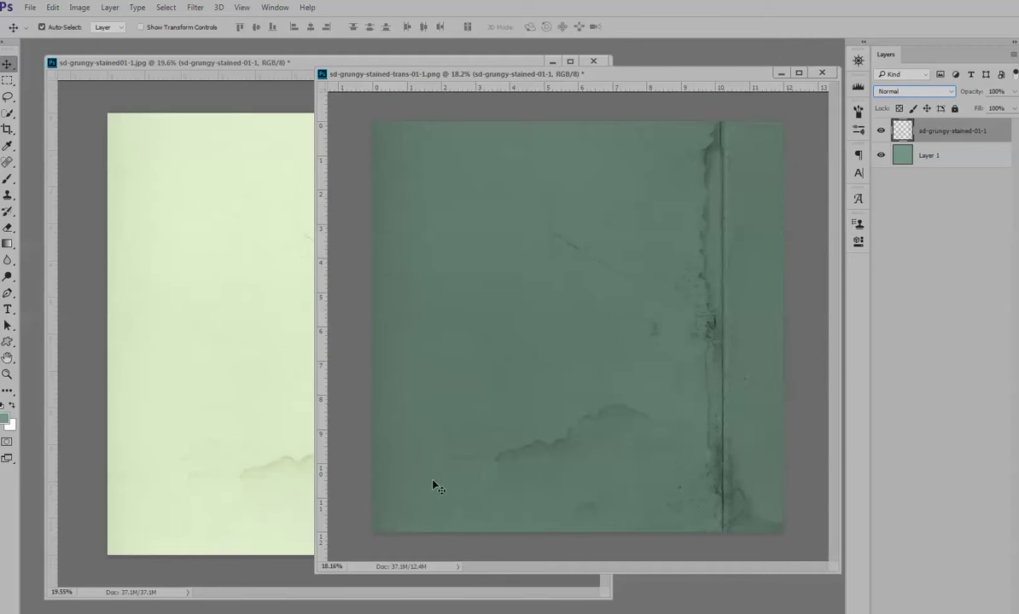
click(905, 91)
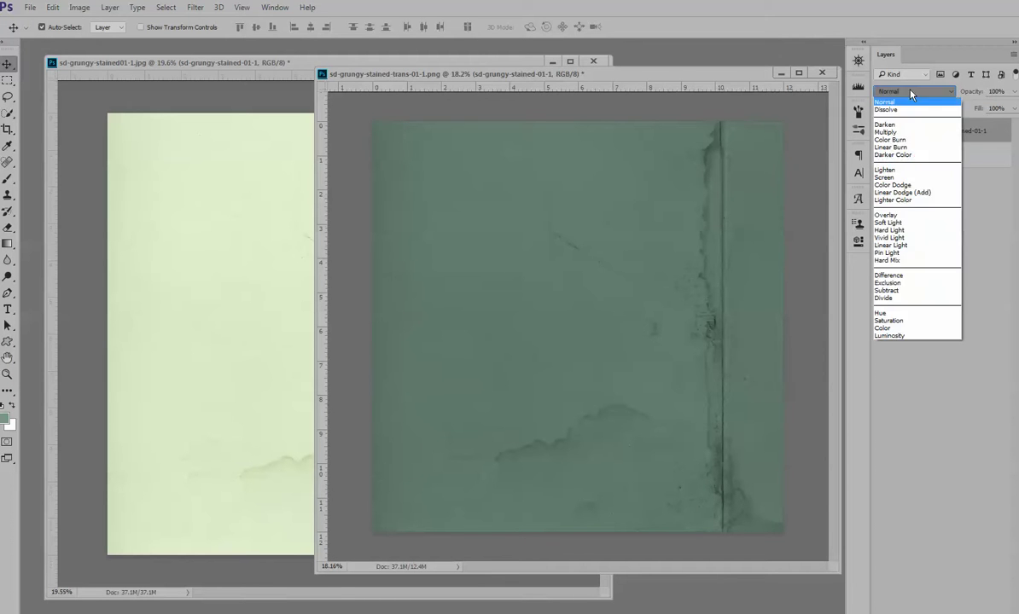
click(894, 218)
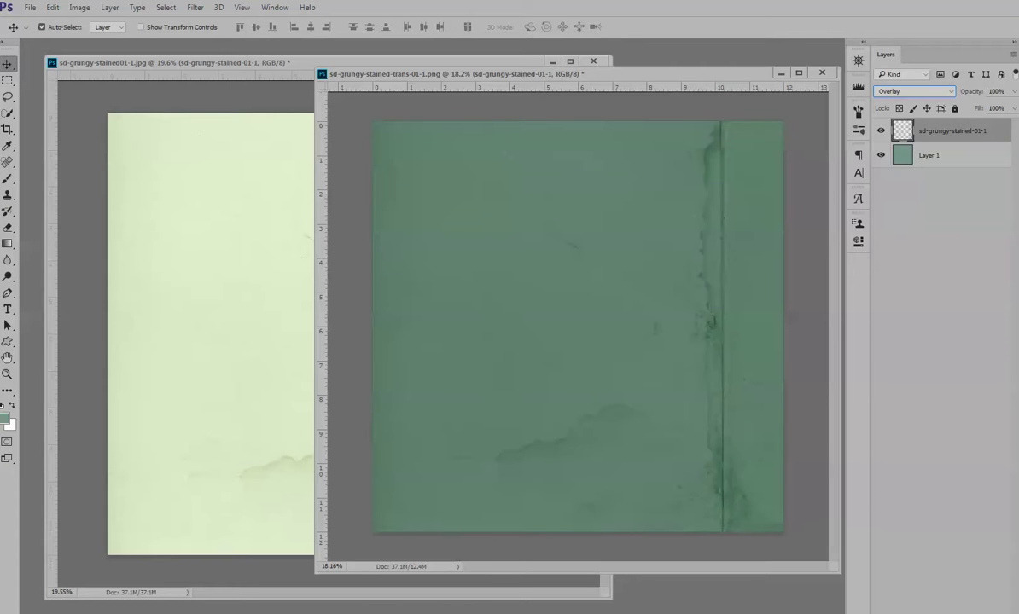
key(Escape)
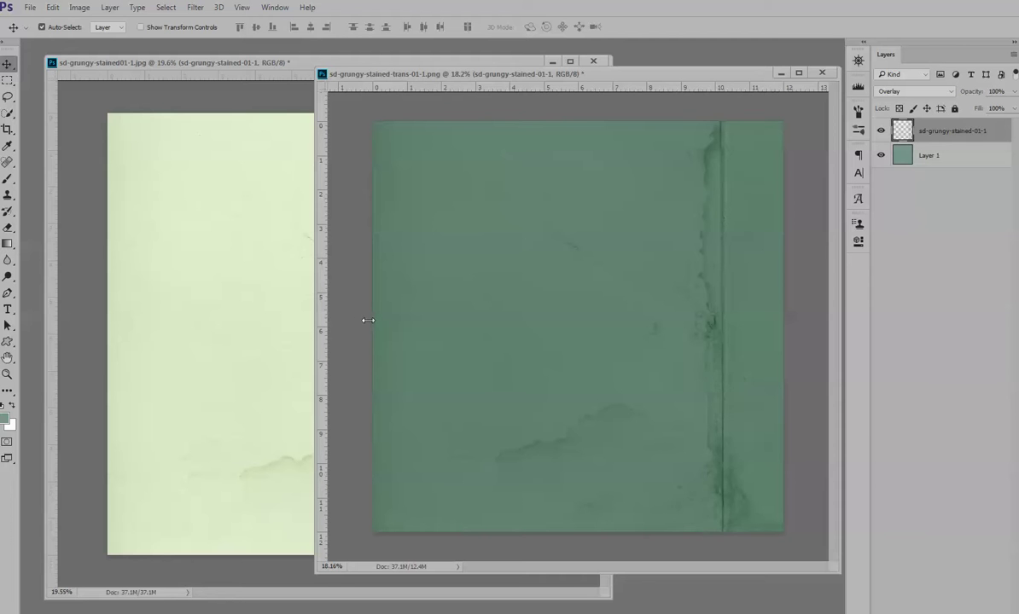
Minimize sd-grungy-stained-trans-01-1.png and centre the sd-grungy-stained01-1.jpg document in the workspace
click(782, 75)
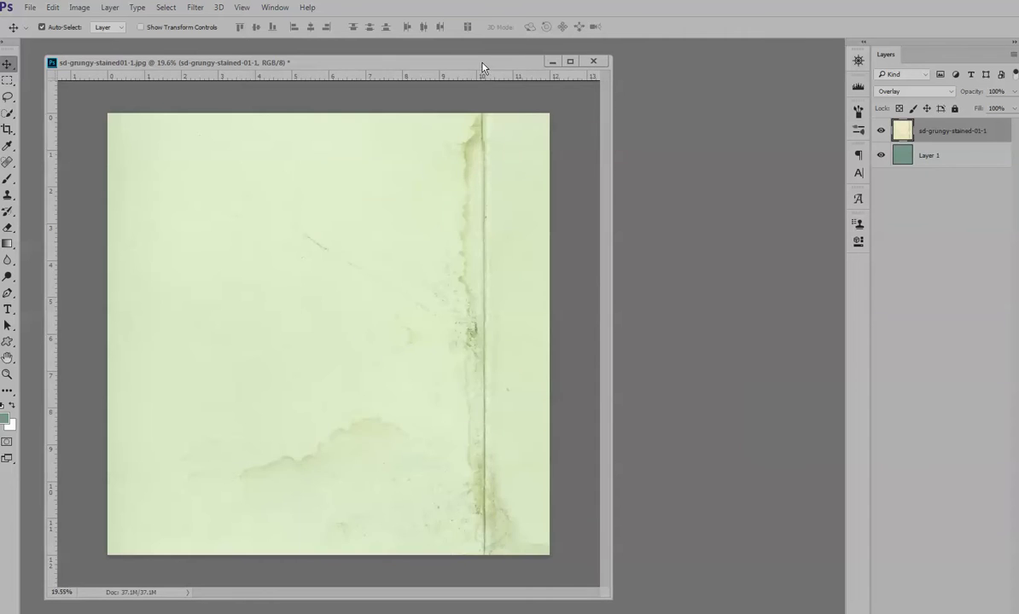
drag(482, 63, 691, 63)
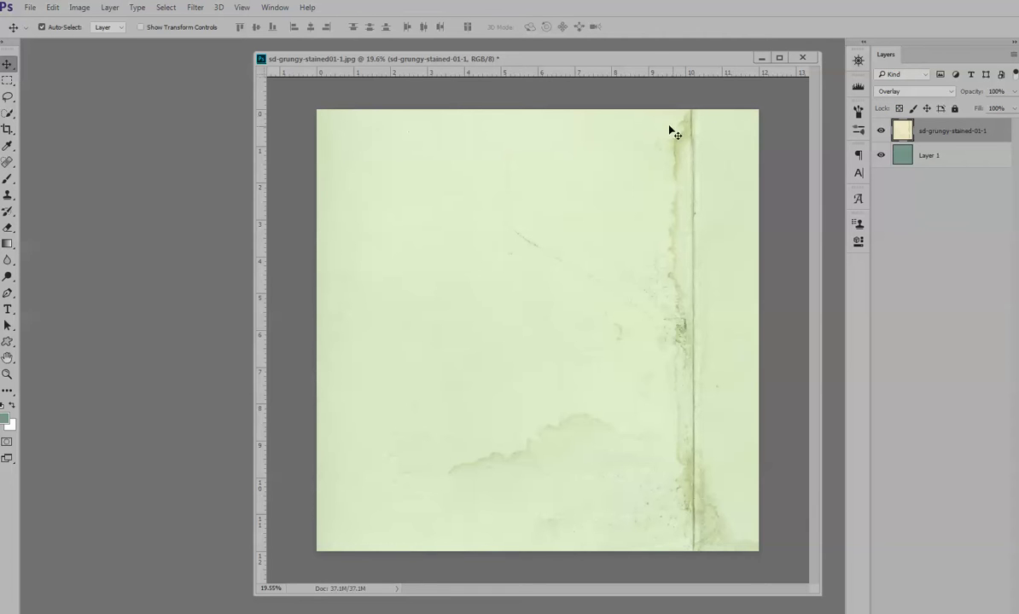
drag(610, 64, 593, 65)
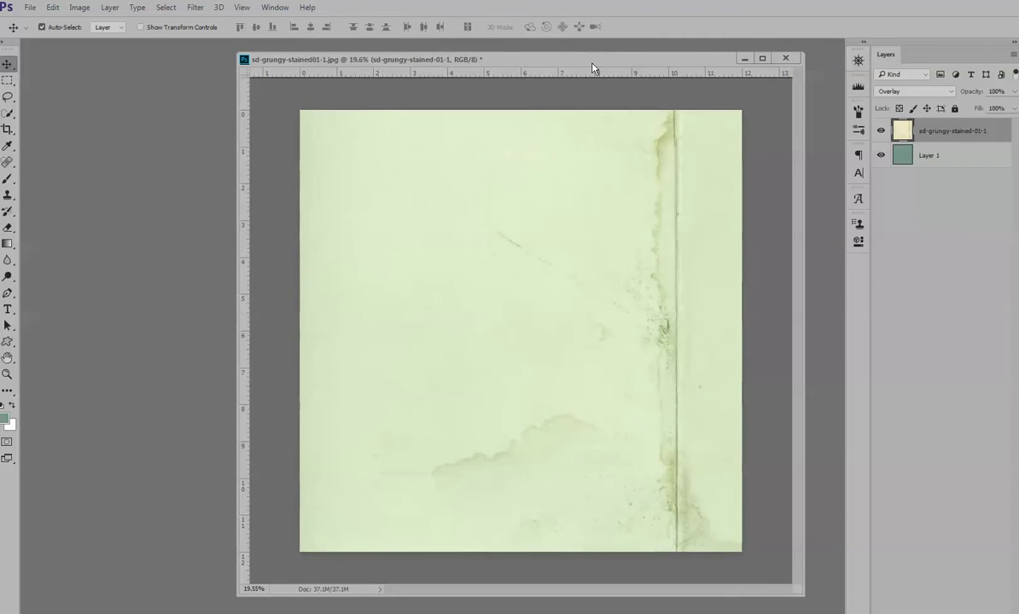
Set the texture layer in sd-grungy-stained01-1.jpg to the Soft Light blend mode
click(910, 92)
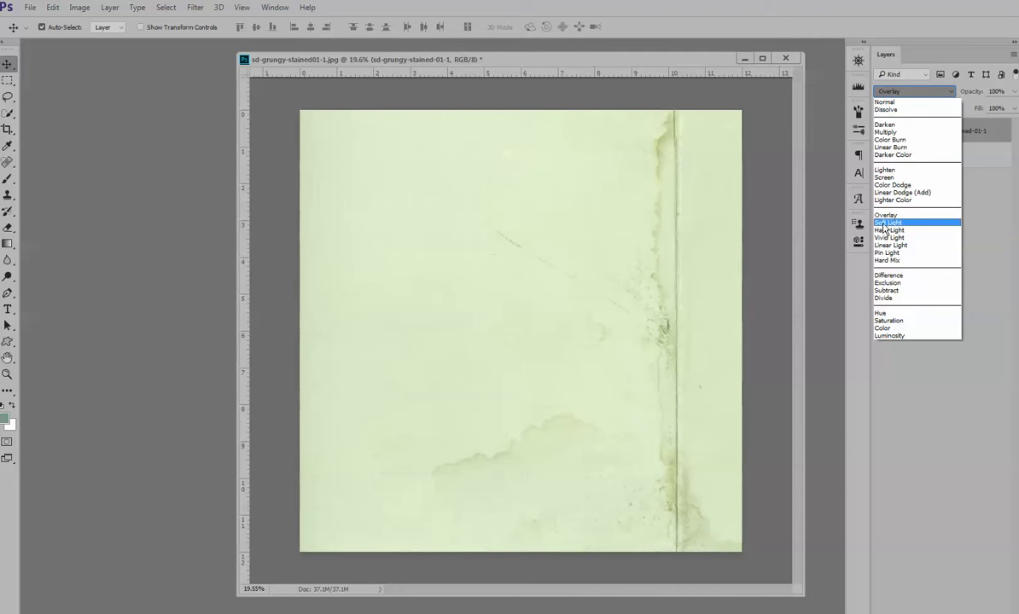
click(887, 223)
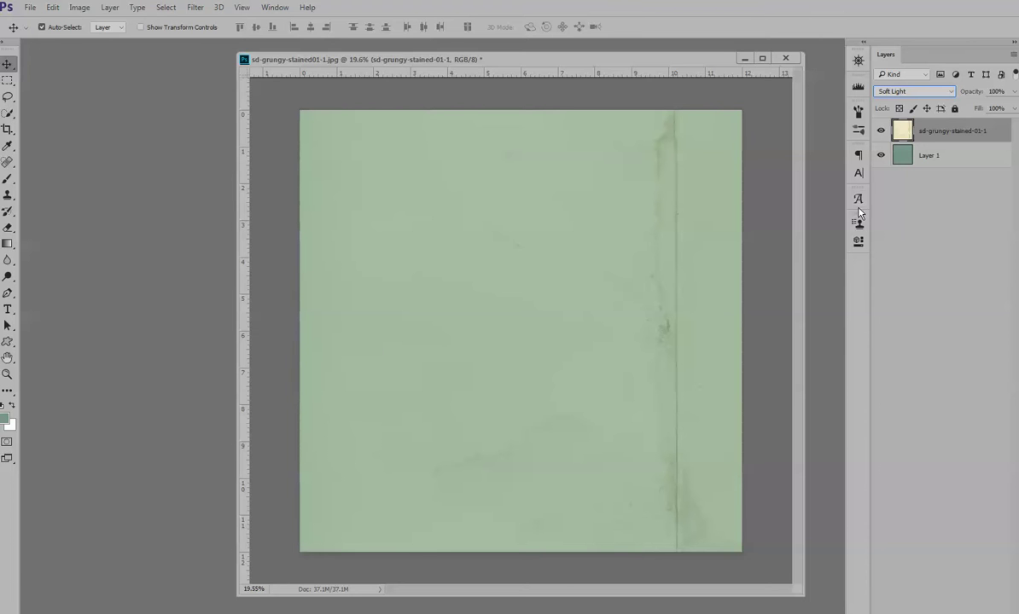
click(978, 13)
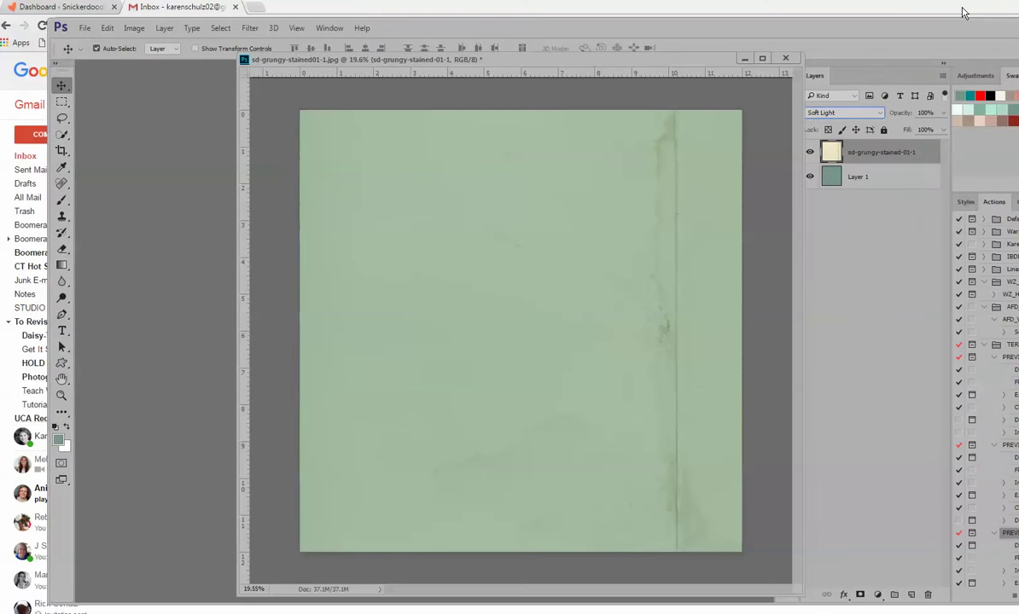
drag(978, 13, 862, 2)
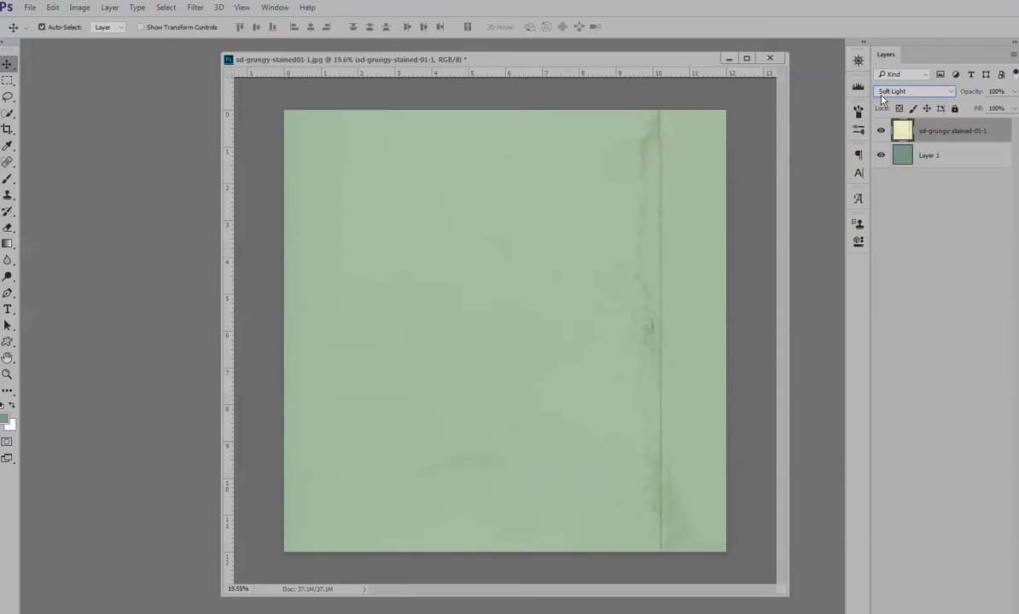
Add a Levels adjustment above the texture in sd-grungy-stained01-1.jpg with input levels 16, 0.67 and 250
click(955, 75)
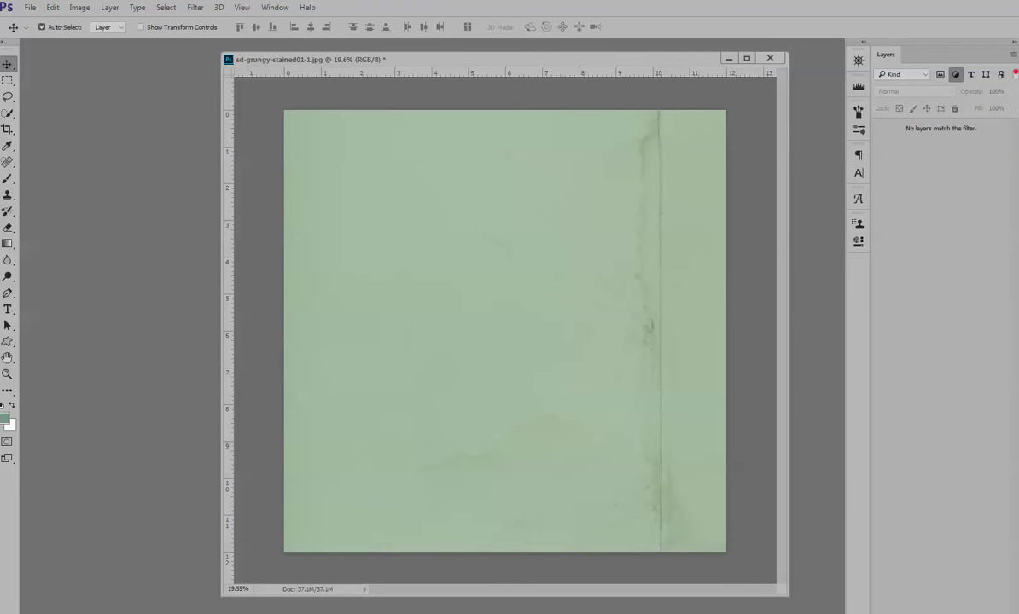
drag(858, 60, 858, 260)
click(859, 268)
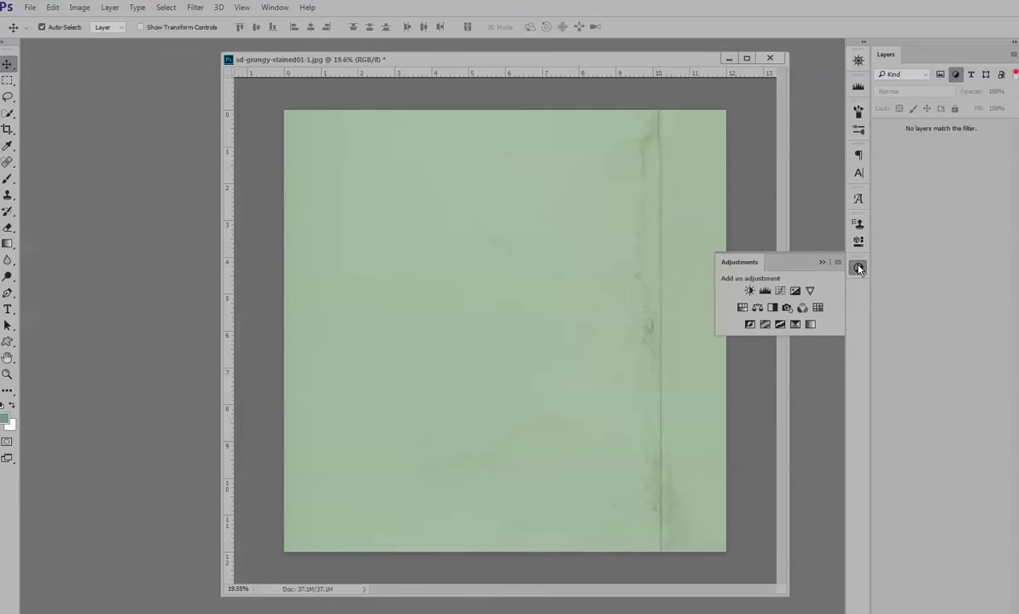
click(764, 291)
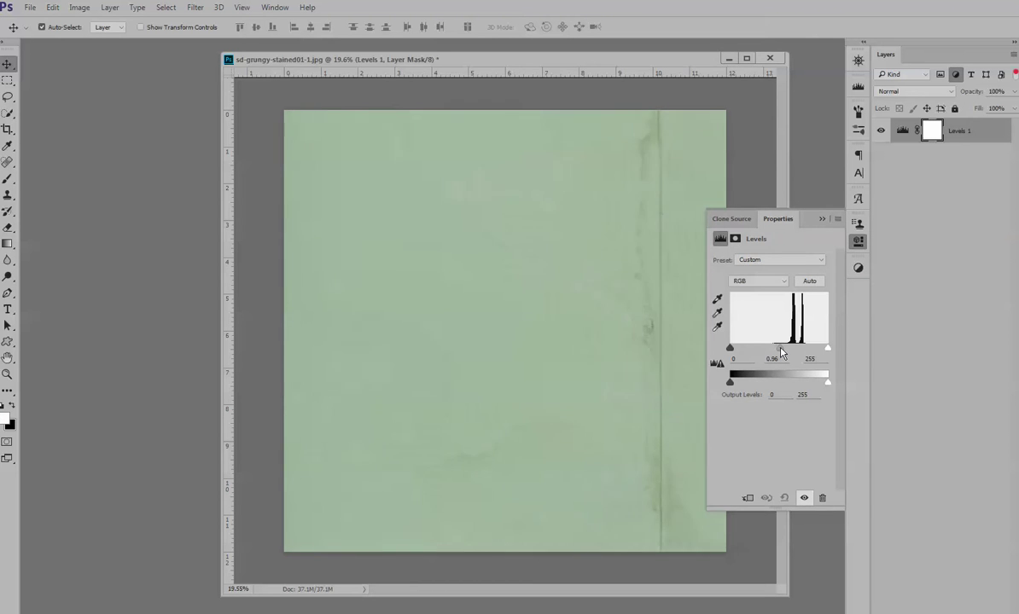
drag(778, 353, 792, 352)
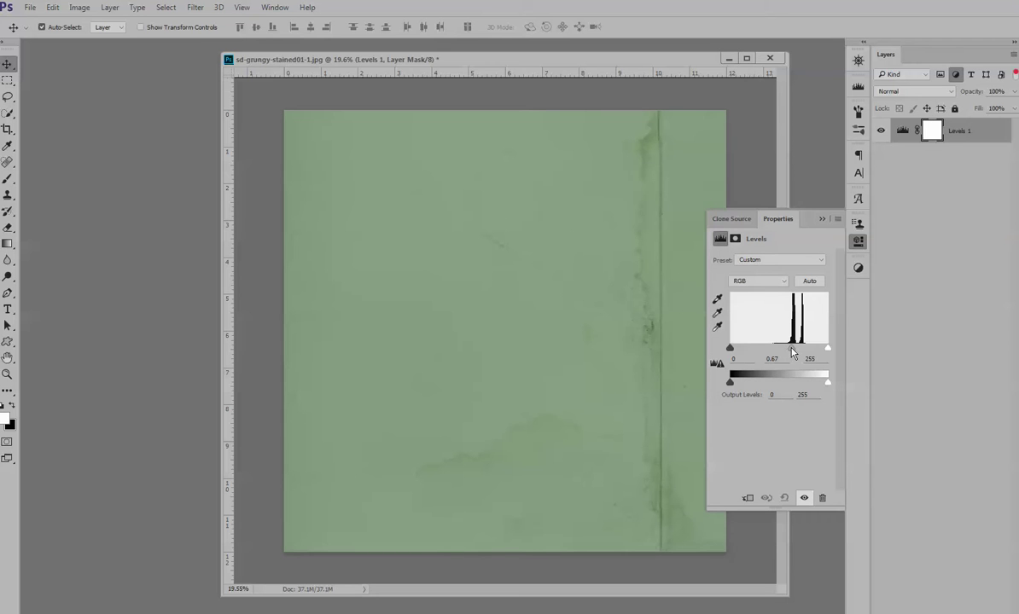
drag(731, 352, 738, 352)
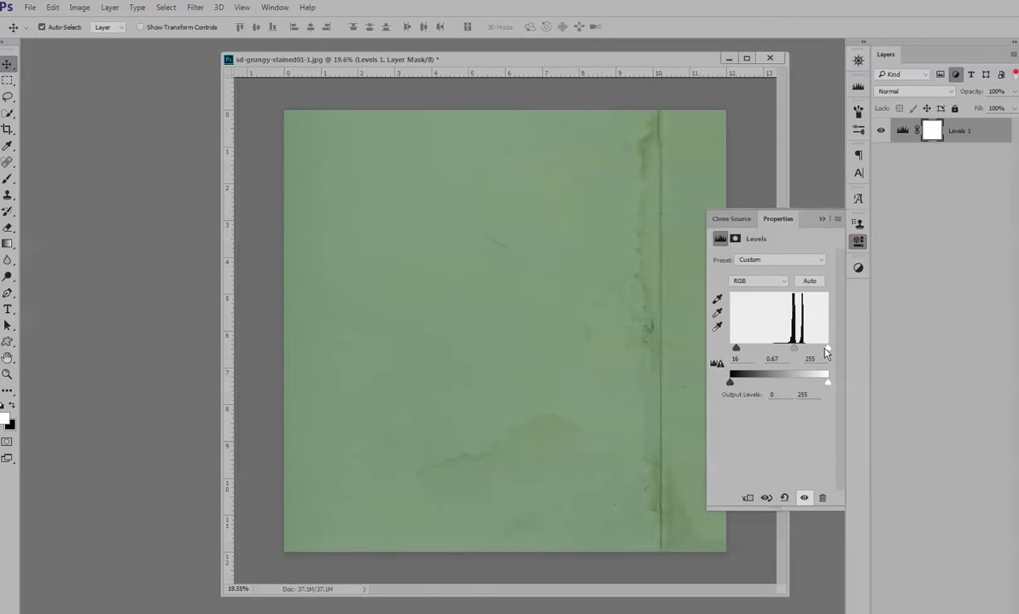
drag(827, 348, 824, 348)
Duplicate the sd-grungy-stained01-1.jpg document and hide Levels 1 and the texture layer in the copy, leaving only Layer 1 visible
right_click(654, 65)
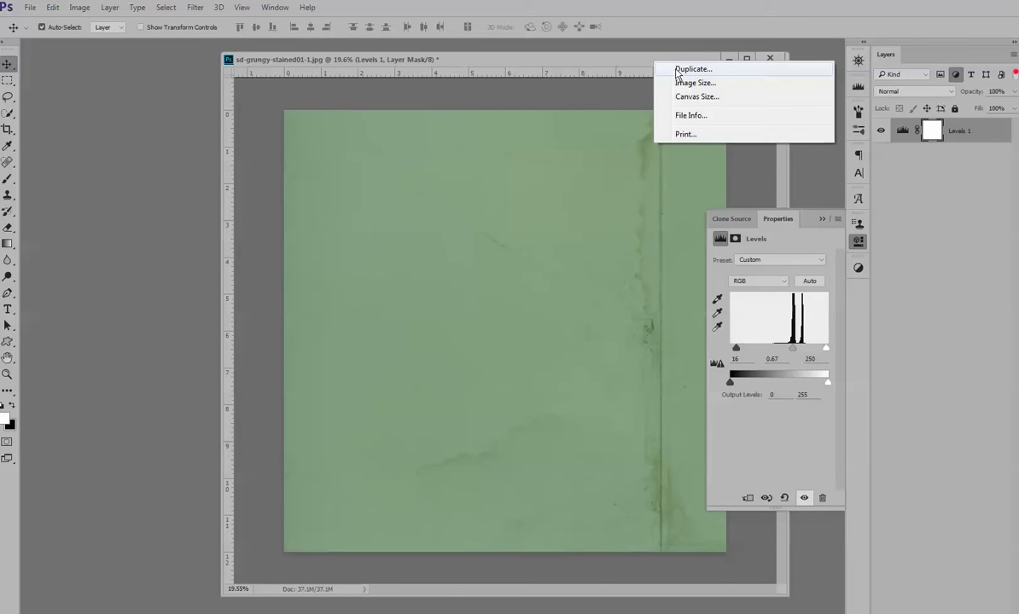
click(674, 69)
click(701, 224)
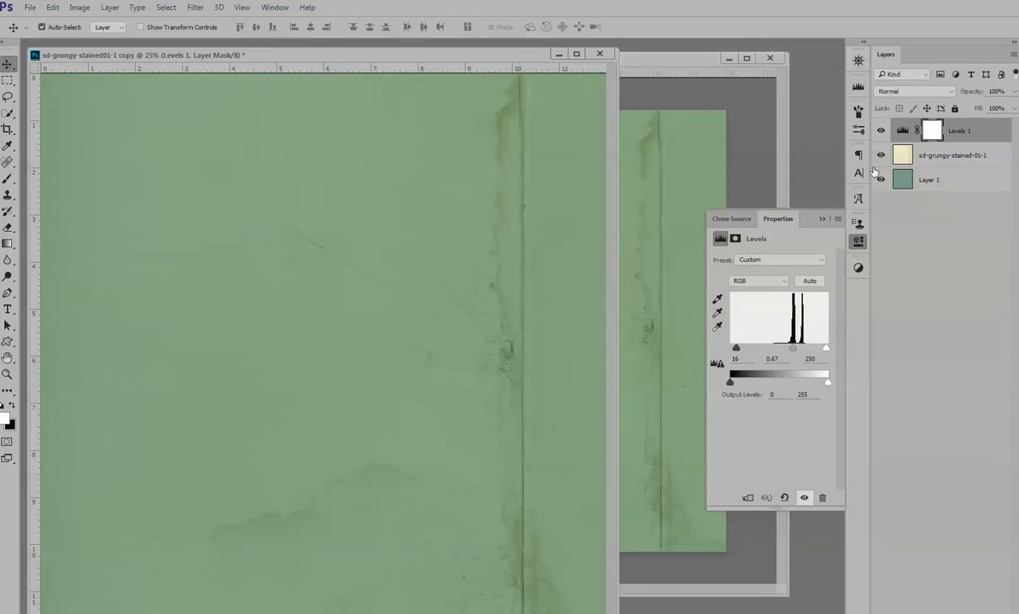
scroll(519, 212, down, 3)
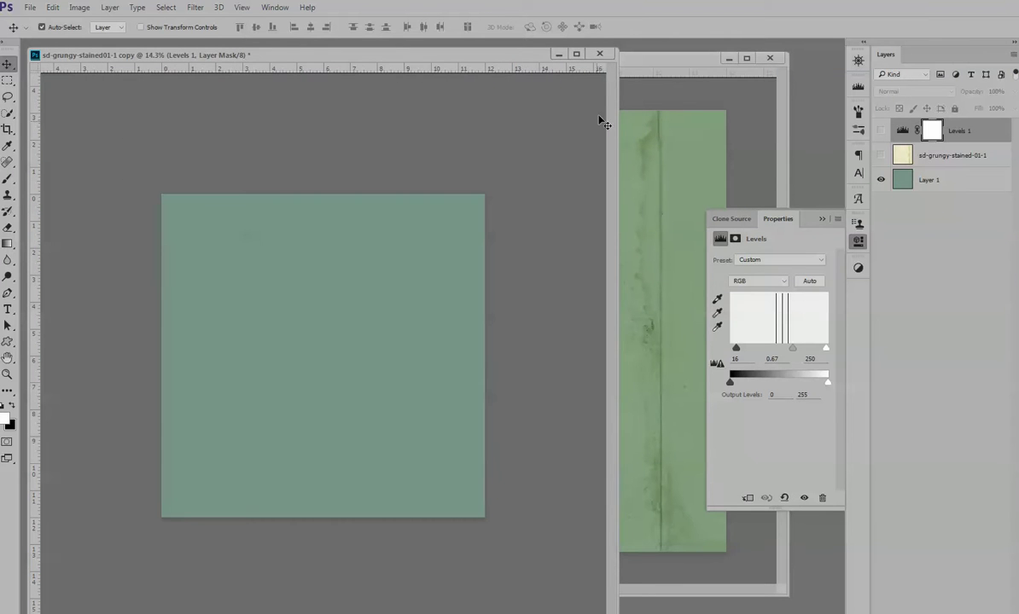
Shrink the copy's window, place it beside the textured original, and collapse the adjustment properties covering the canvas
drag(617, 46, 432, 250)
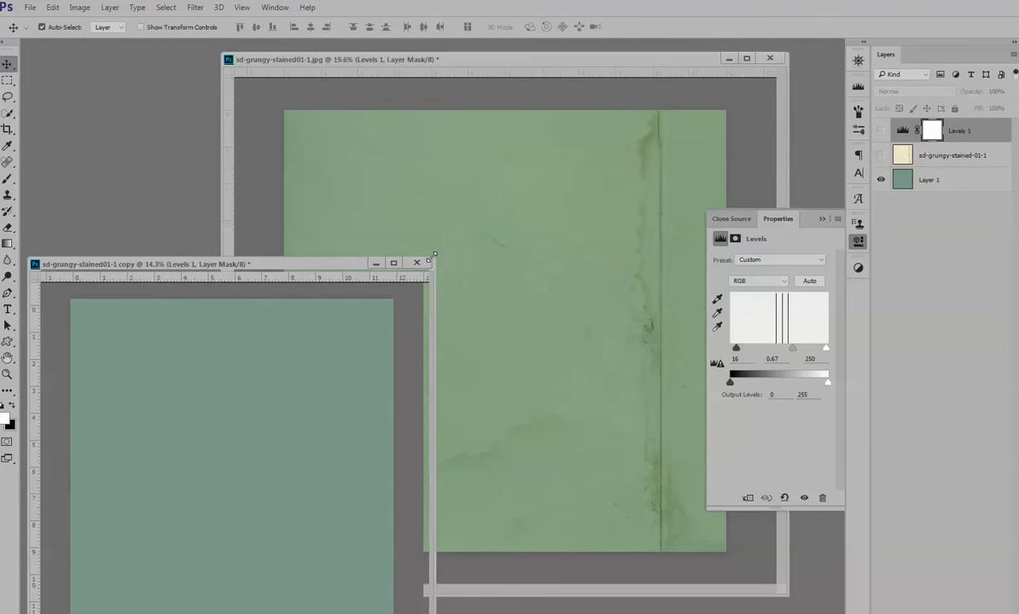
drag(321, 251, 344, 143)
drag(541, 61, 587, 86)
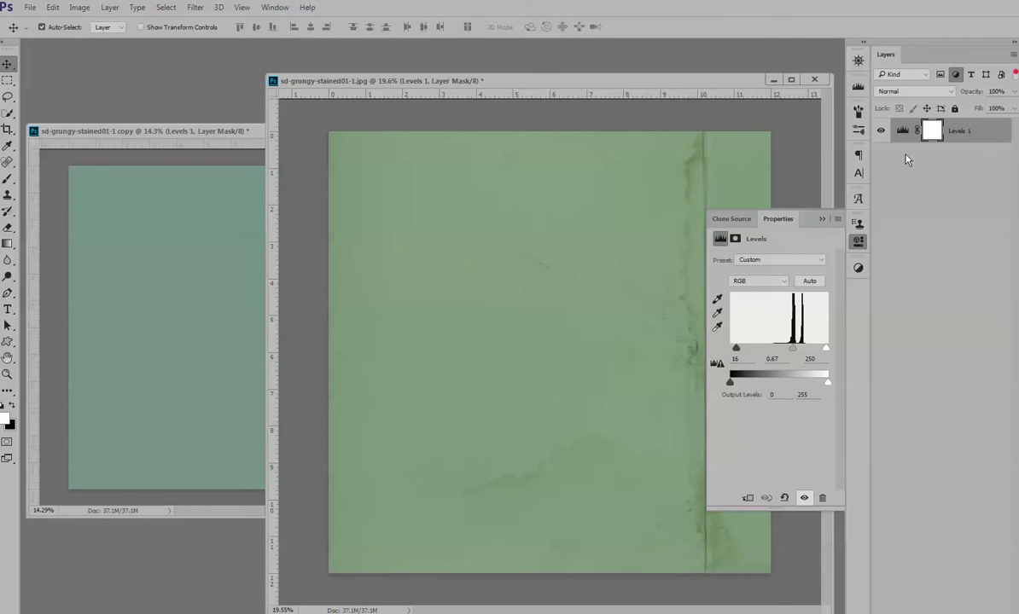
click(656, 169)
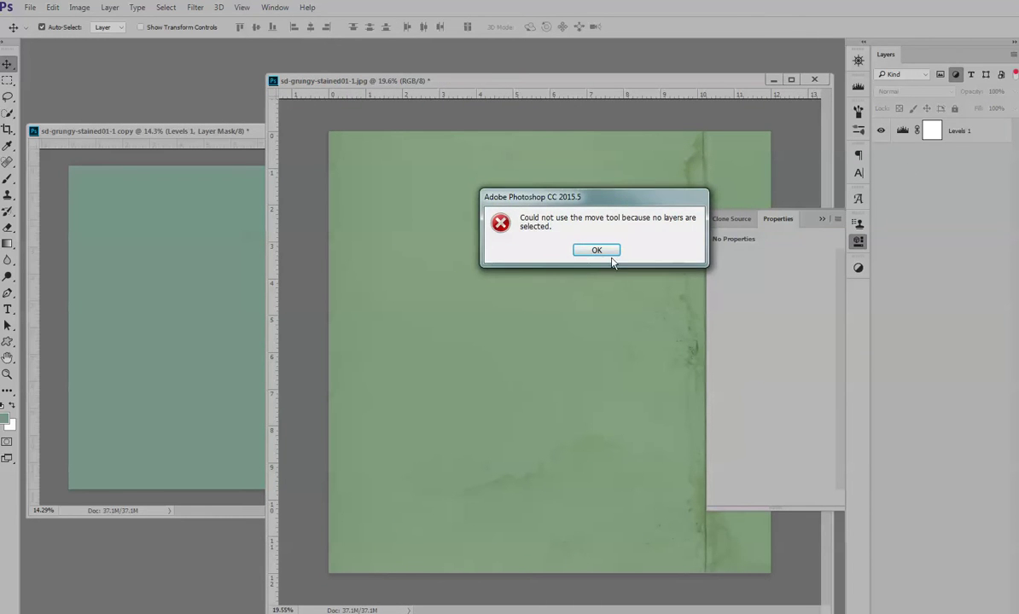
click(597, 250)
drag(646, 83, 653, 80)
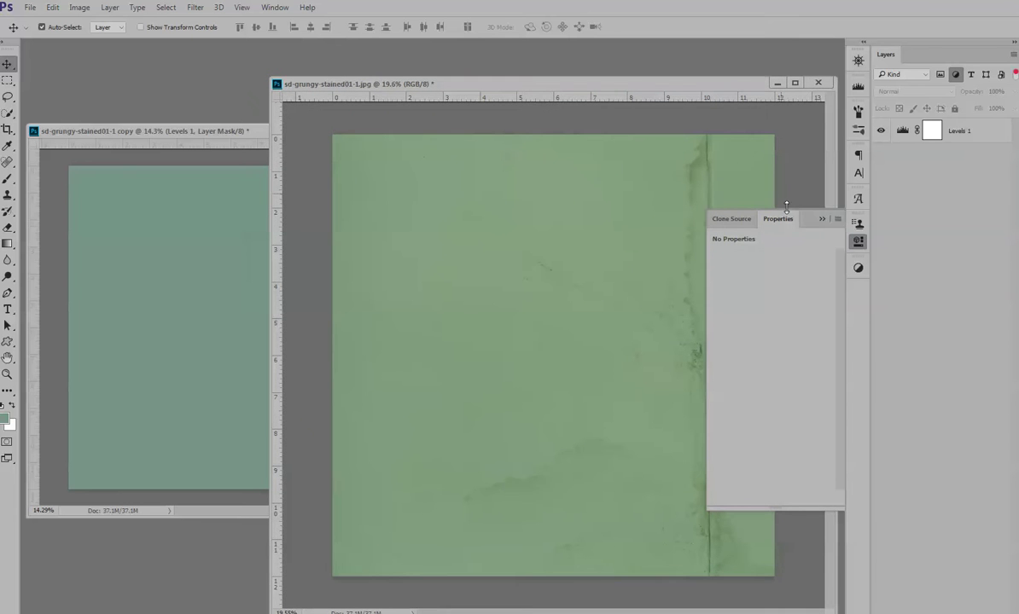
click(821, 219)
Add a Color Balance adjustment above Levels 1 in the original and set its midtones Yellow–Blue value to +21
click(970, 129)
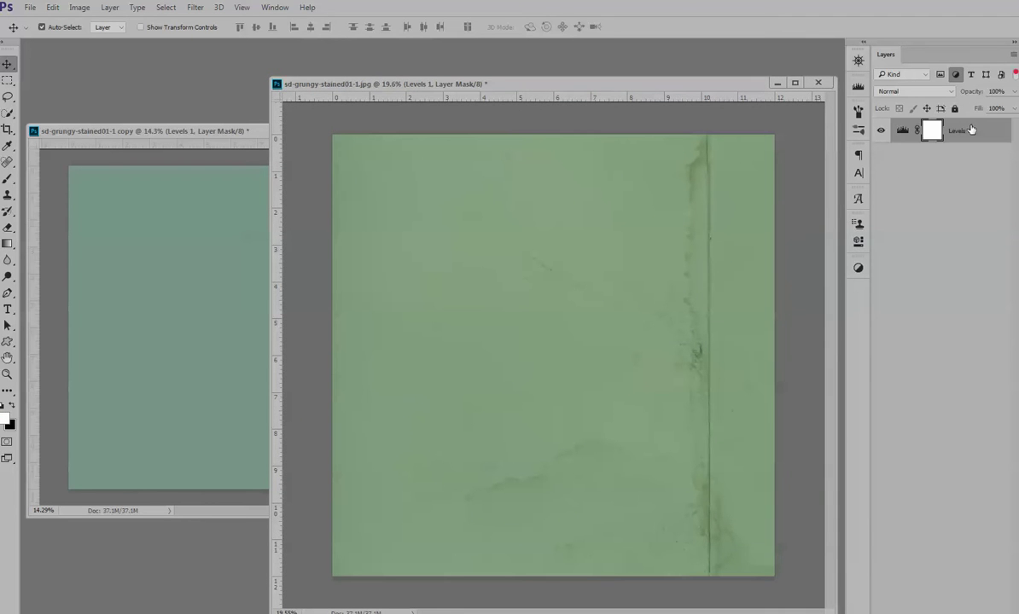
drag(718, 83, 724, 79)
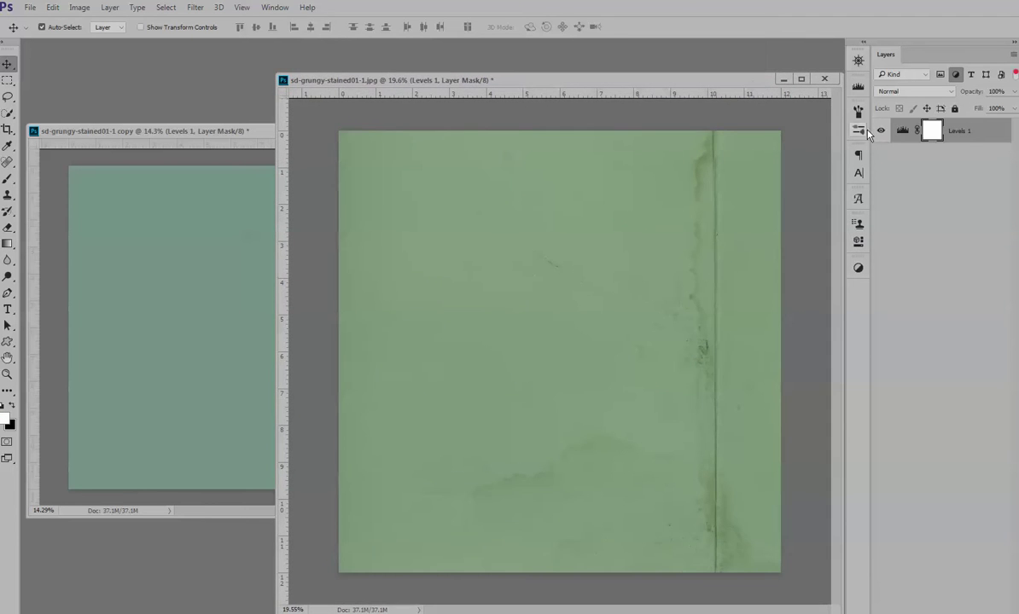
click(857, 267)
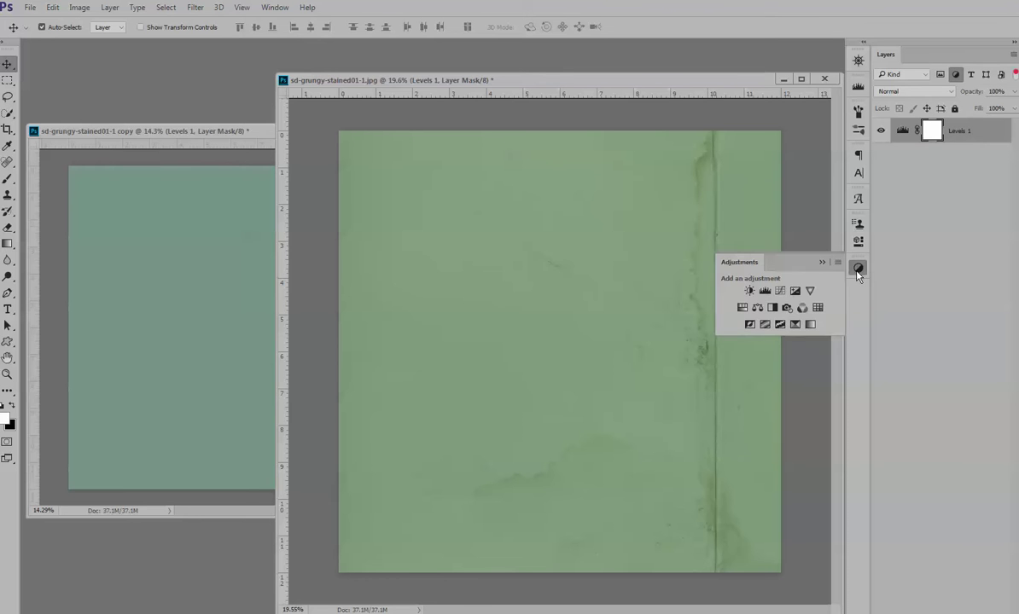
click(757, 308)
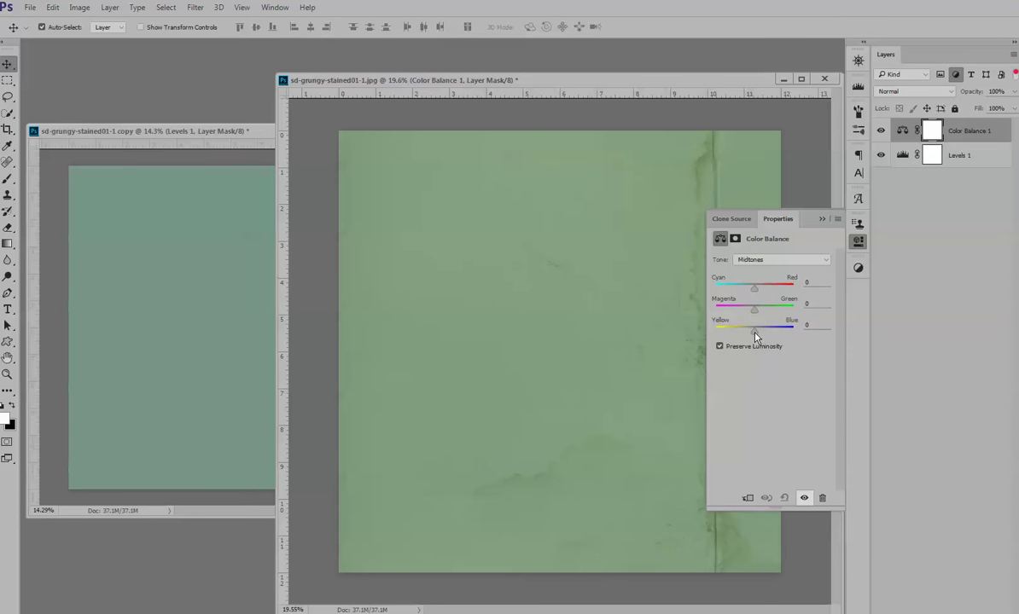
drag(754, 335, 762, 337)
click(761, 212)
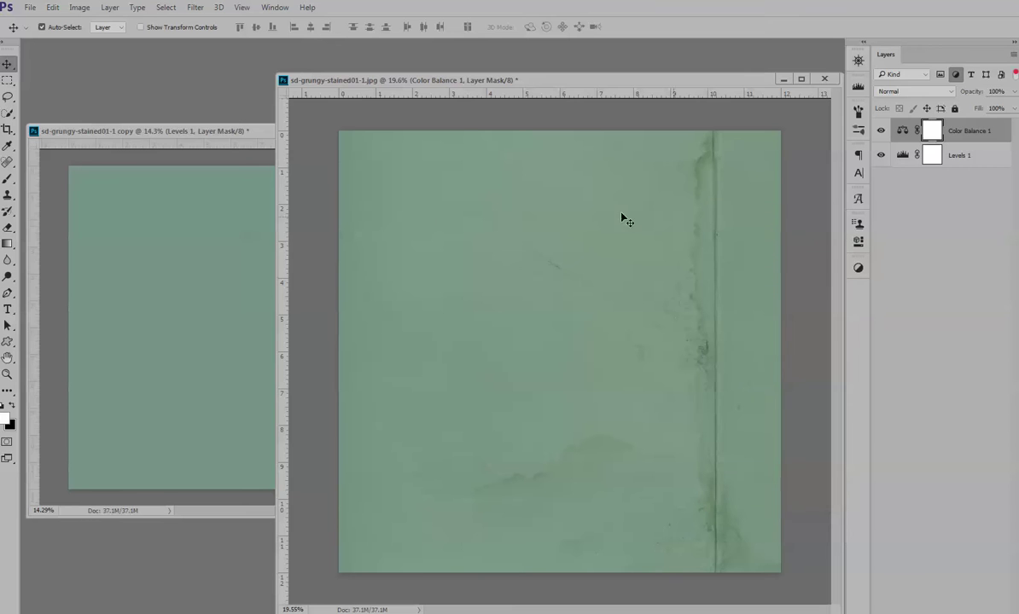
Check the original against the plain green copy and shift the Color Balance midtones further toward blue
drag(198, 136, 251, 162)
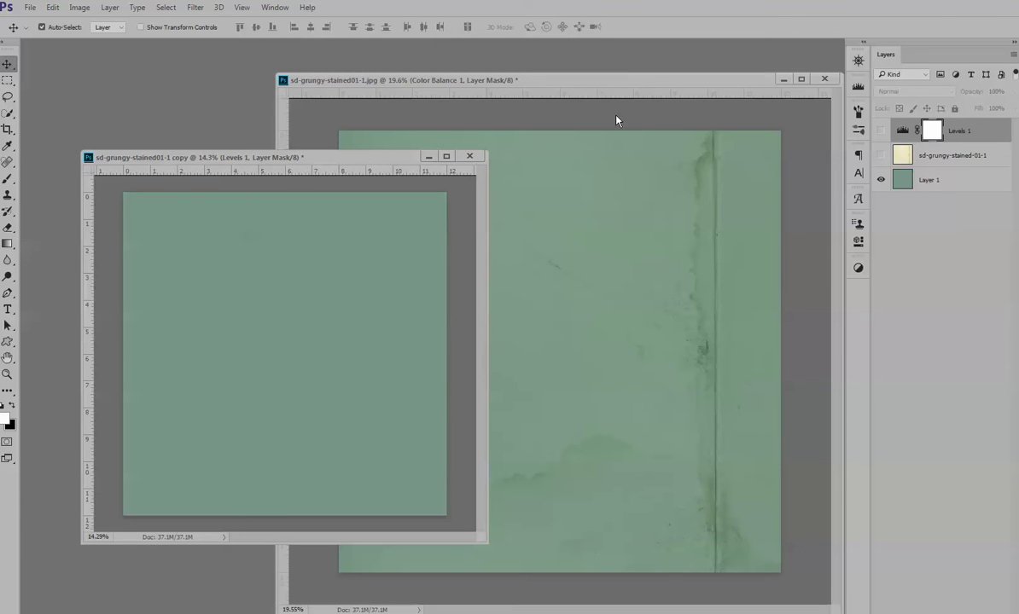
click(629, 96)
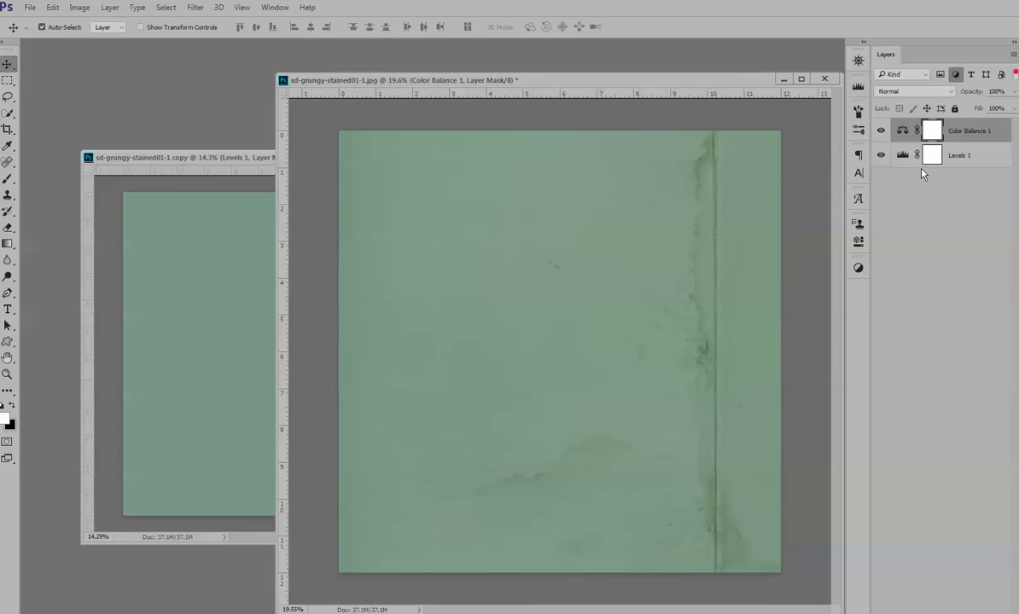
double_click(902, 132)
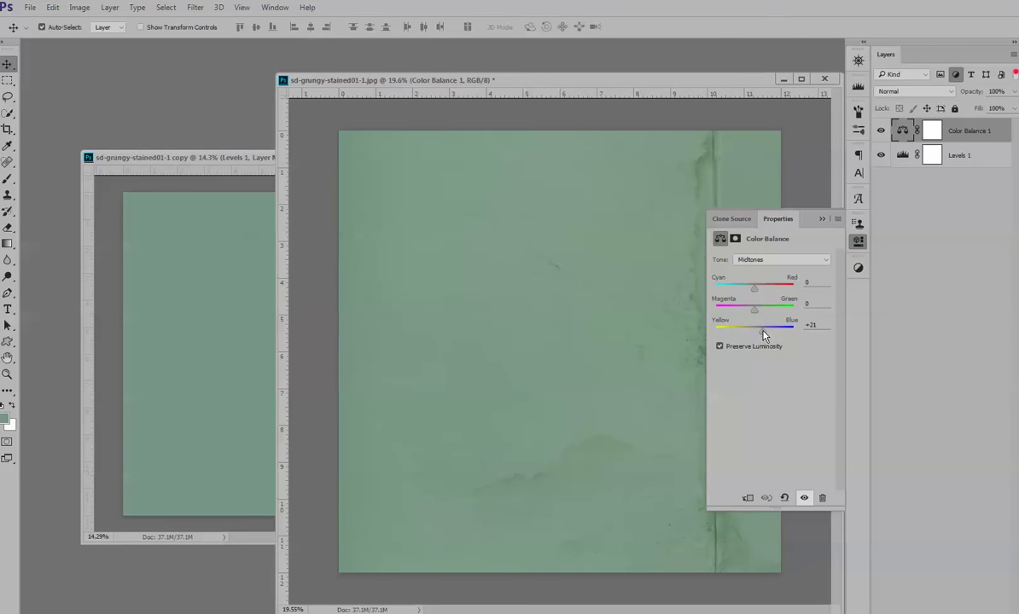
drag(767, 335, 766, 335)
click(823, 220)
Alternate between the plain green copy and the colour-corrected original to compare their greens
drag(186, 165, 238, 194)
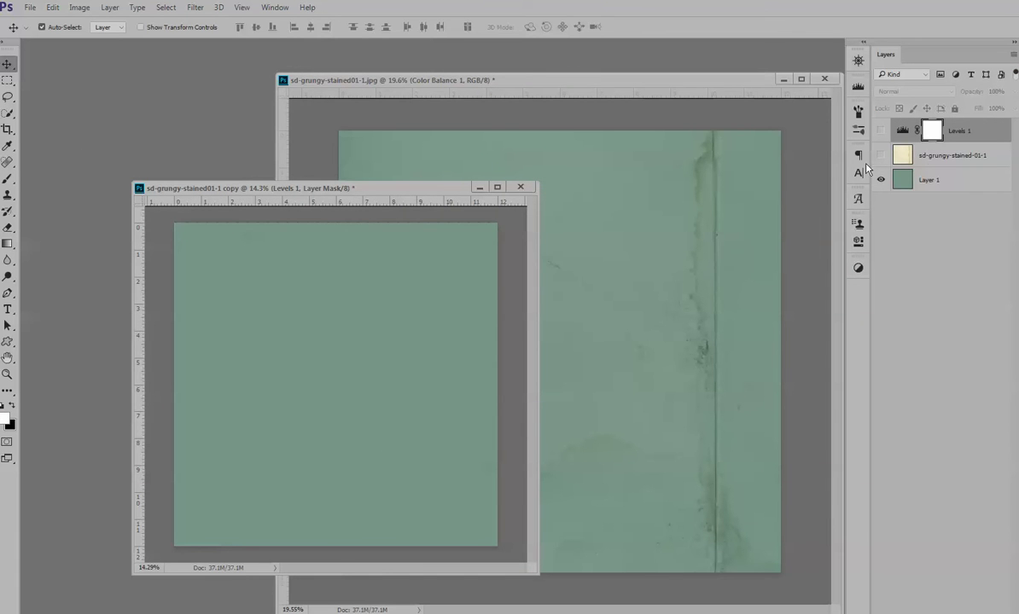
drag(707, 86, 698, 86)
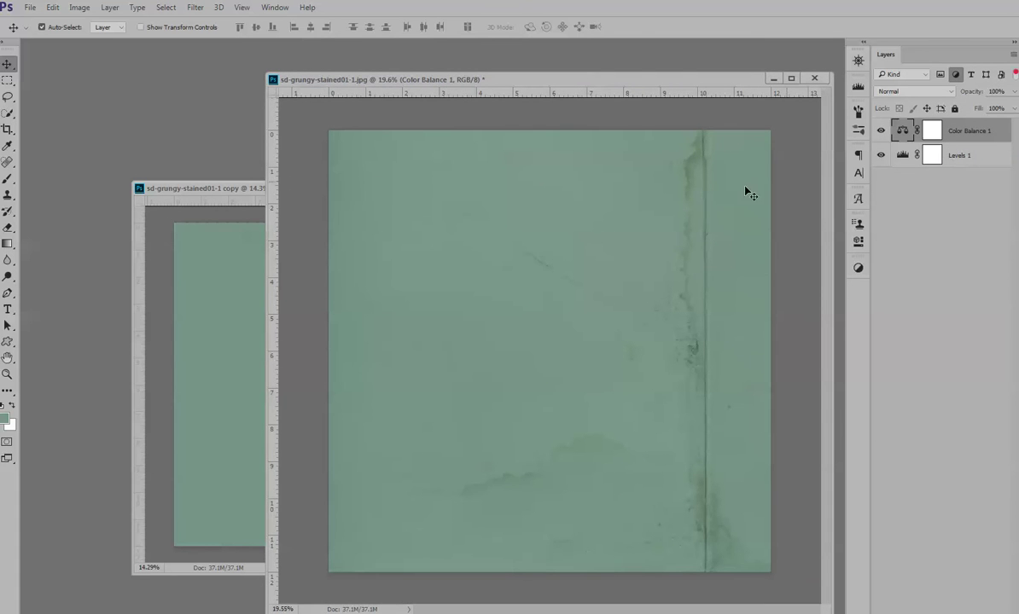
click(189, 187)
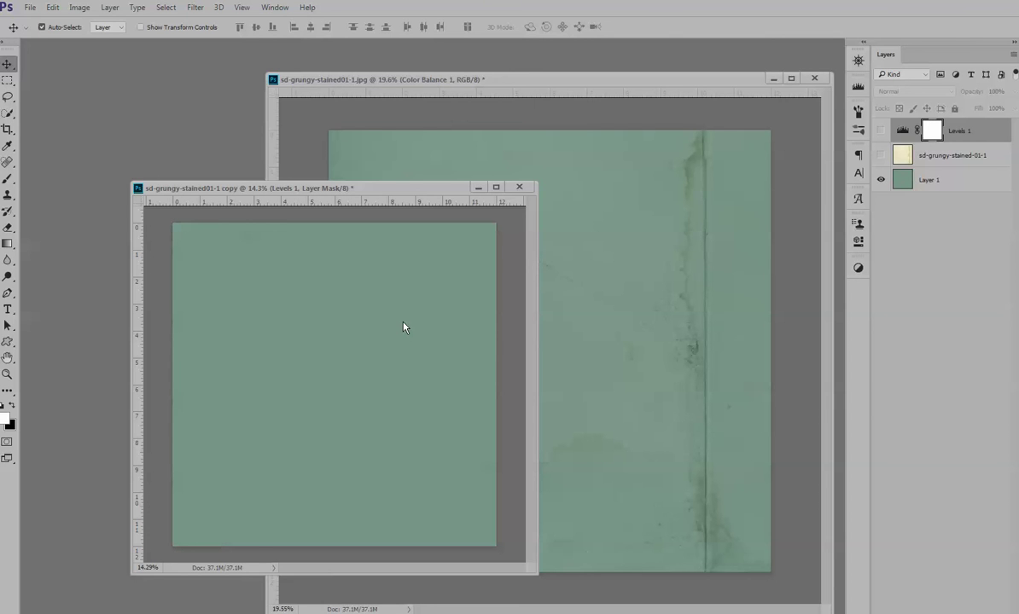
click(601, 81)
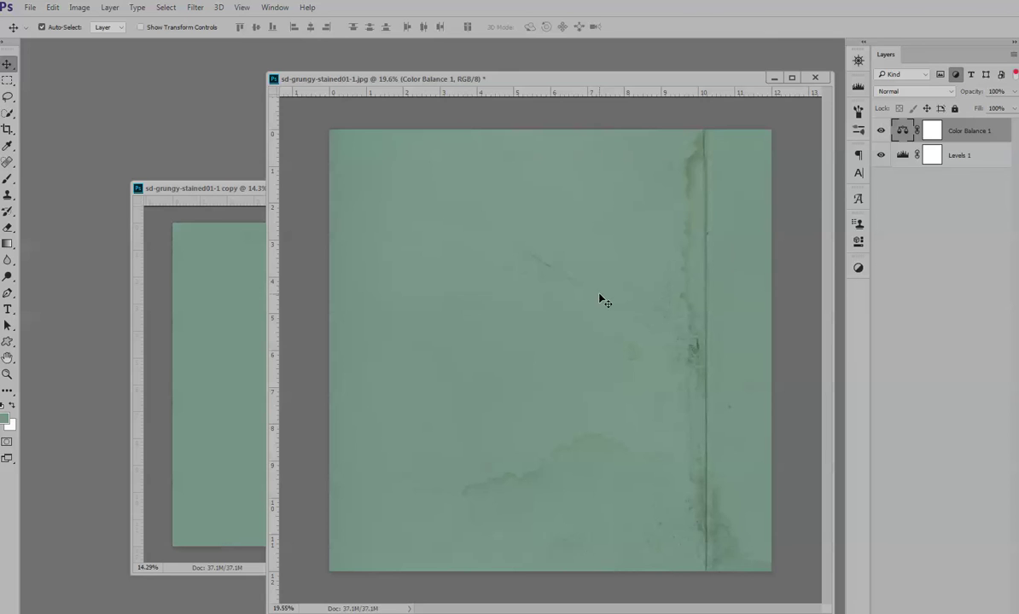